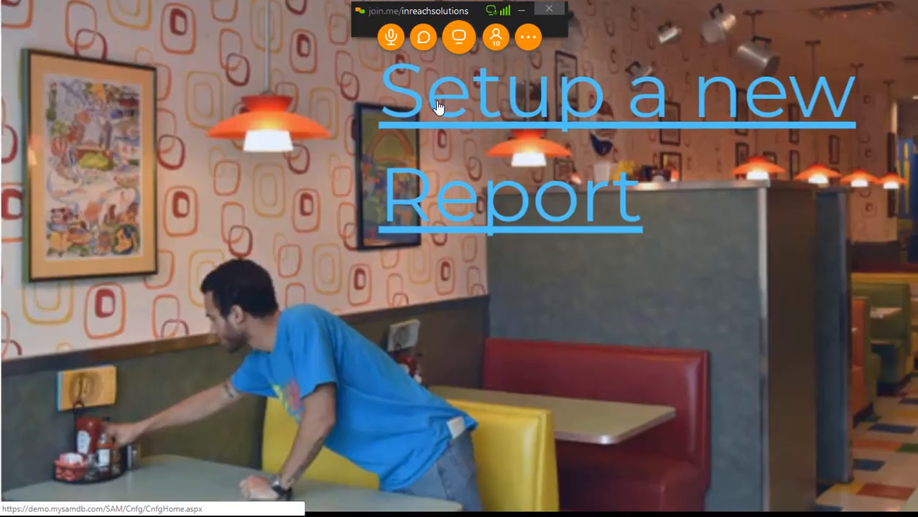
Switch from the presentation to the SAM Settings page and open the Report Builder
{"action": "left_click", "coordinate": [438, 106]}
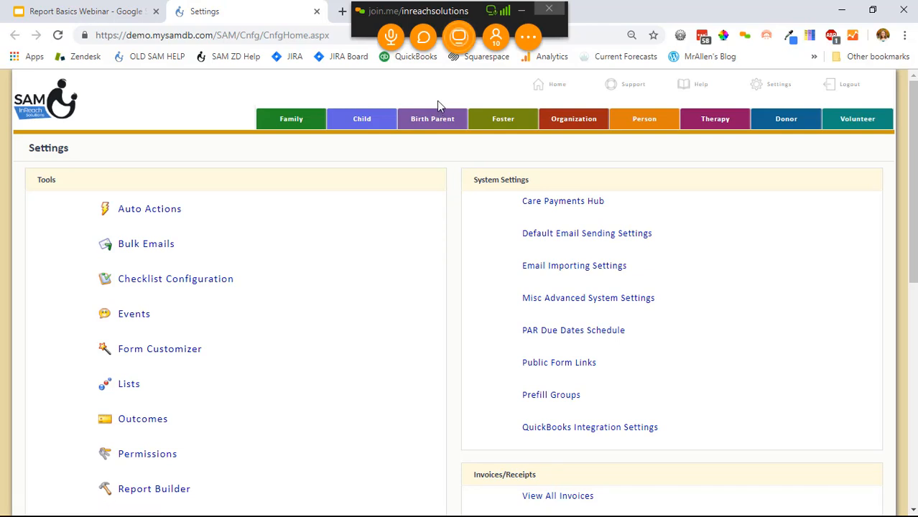
{"action": "scroll", "coordinate": [377, 262], "scroll_direction": "down", "scroll_amount": 3}
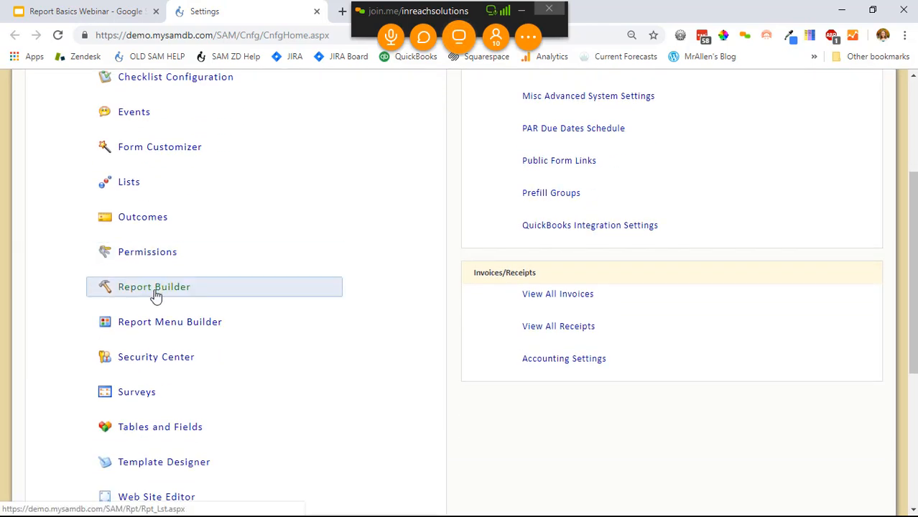
{"action": "left_click", "coordinate": [154, 287]}
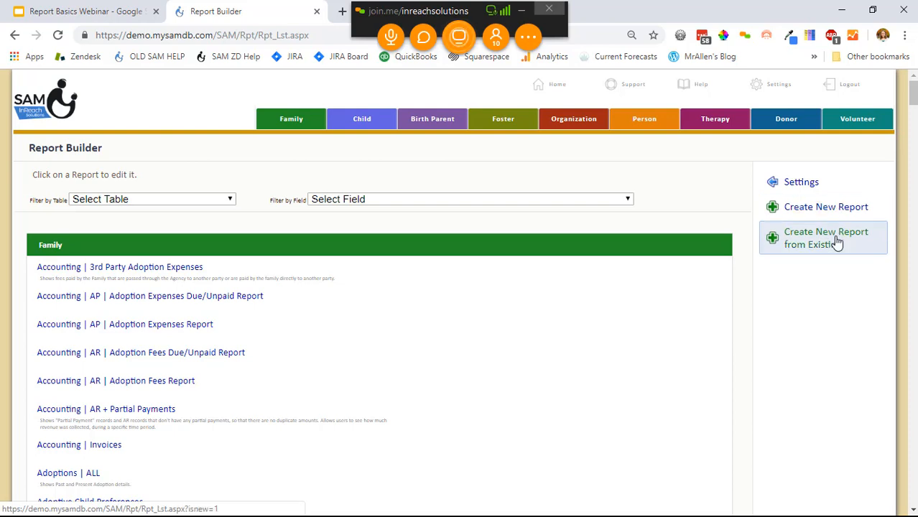
Create a new report named "Webinar - Building Report" with an empty memo and save it
{"action": "mouse_move", "coordinate": [913, 98]}
{"action": "left_mouse_down"}
{"action": "mouse_move", "coordinate": [913, 175]}
{"action": "mouse_move", "coordinate": [912, 96]}
{"action": "left_mouse_up"}
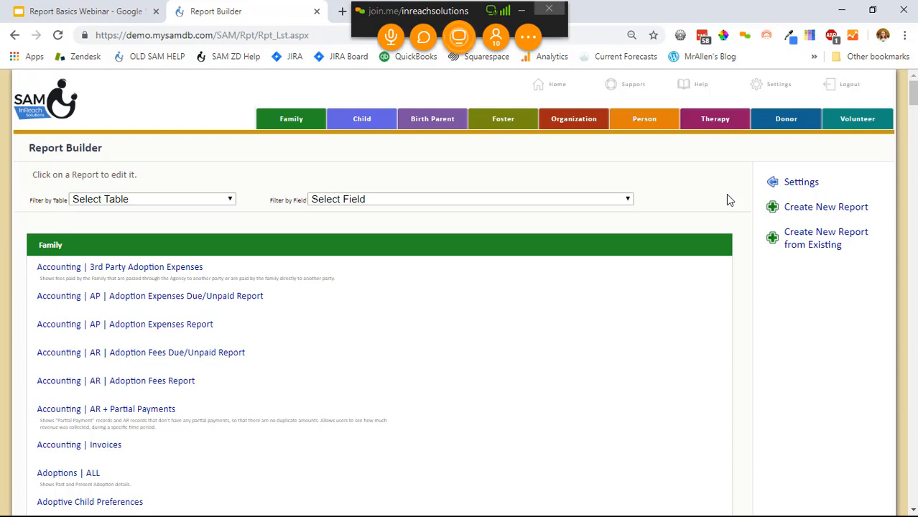
{"action": "left_click", "coordinate": [826, 206]}
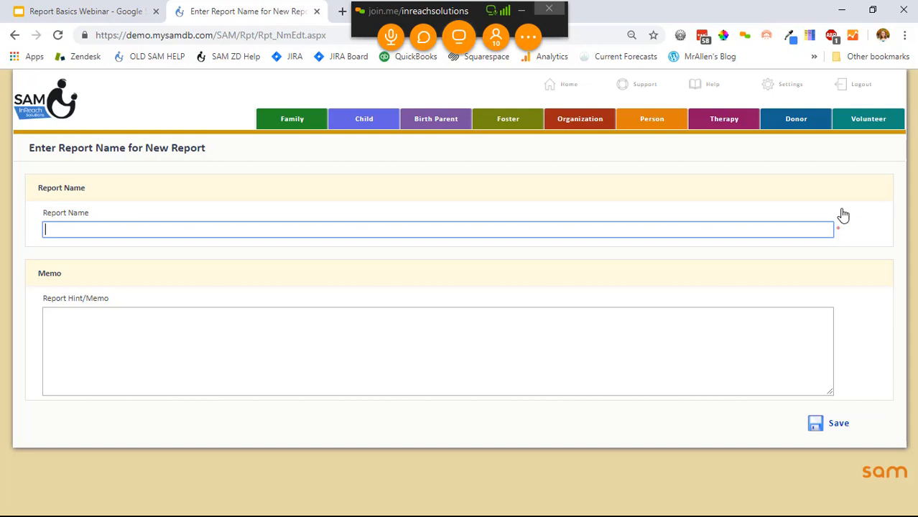
{"action": "type", "text": "Webinar - Building Report"}
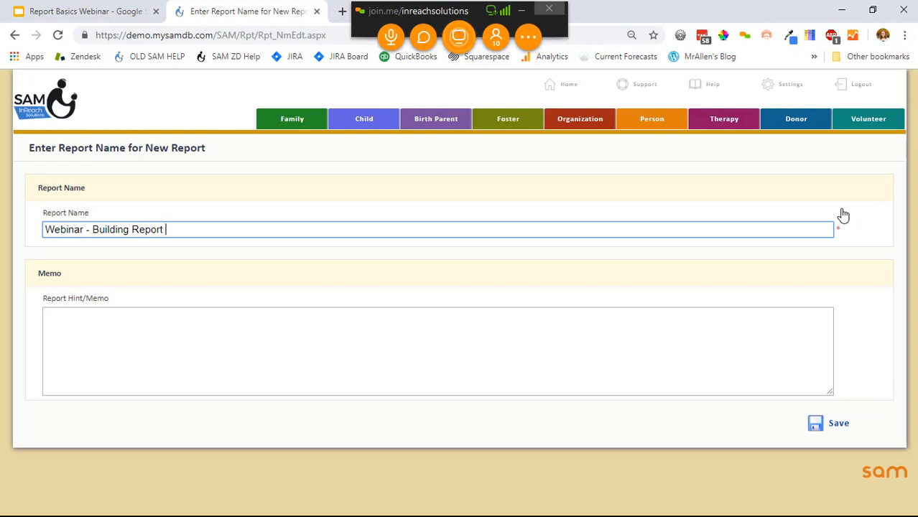
{"action": "left_click", "coordinate": [499, 336]}
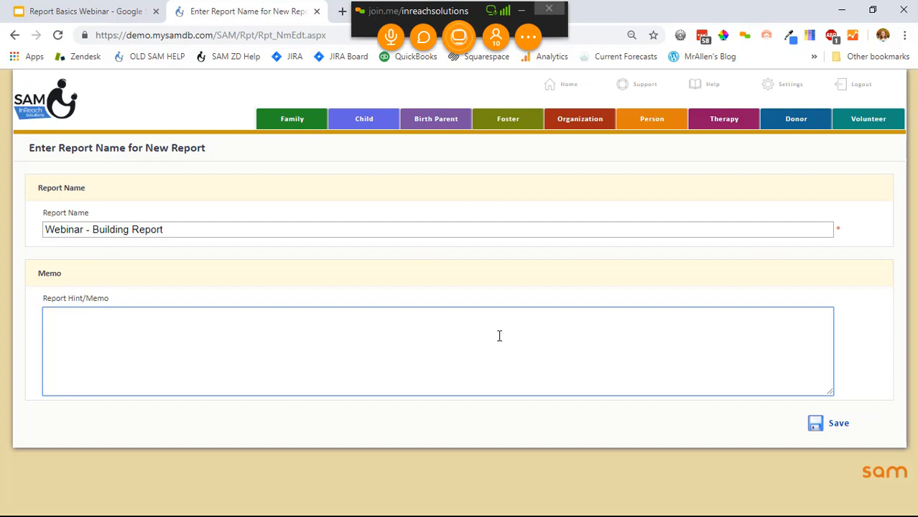
{"action": "left_click", "coordinate": [621, 288]}
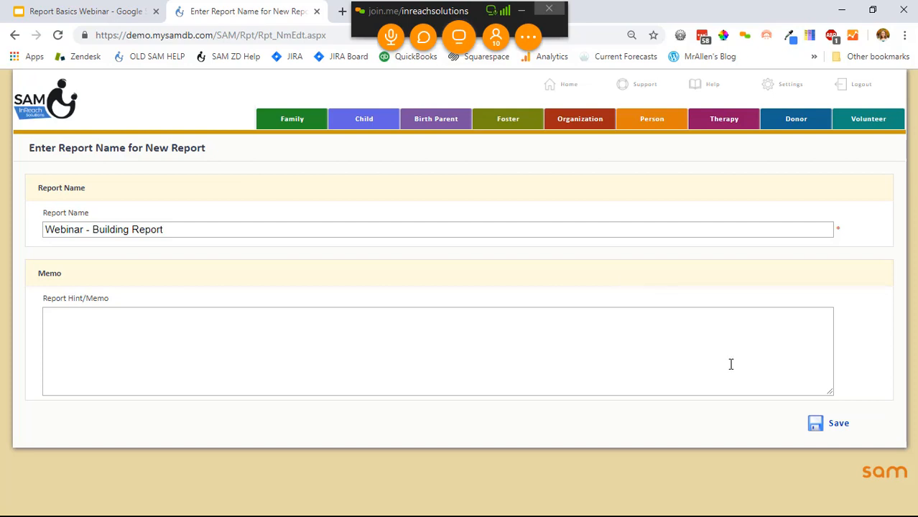
{"action": "left_click", "coordinate": [833, 428]}
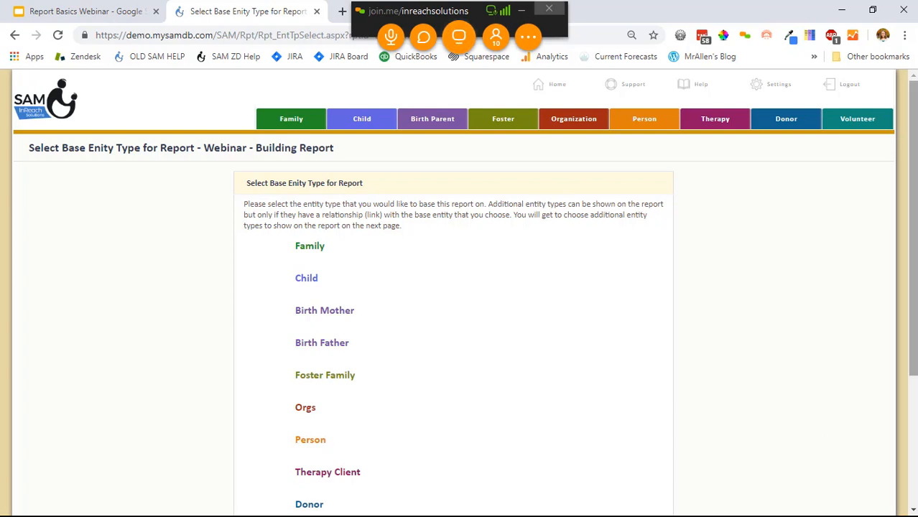
Review the available base entity types and choose Family as the base of the report
{"action": "left_click_drag", "start_coordinate": [912, 179], "coordinate": [914, 285]}
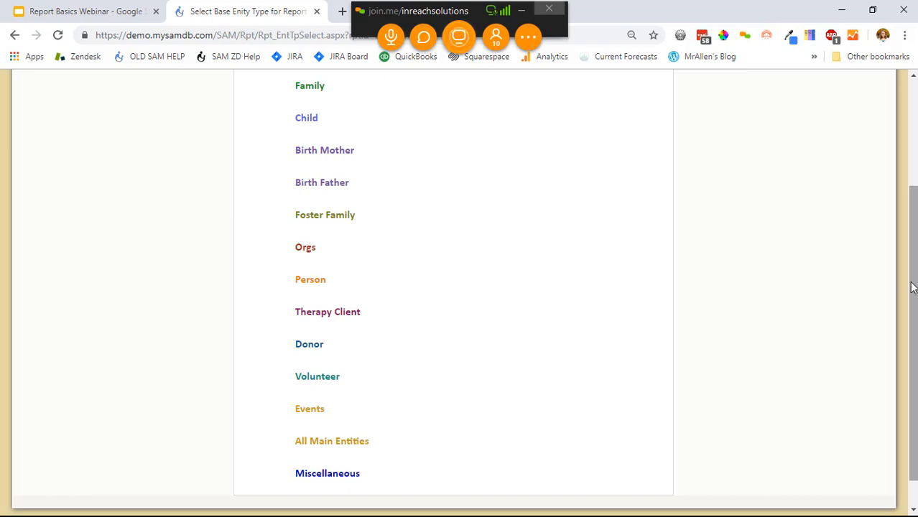
{"action": "left_click_drag", "start_coordinate": [912, 287], "coordinate": [912, 221]}
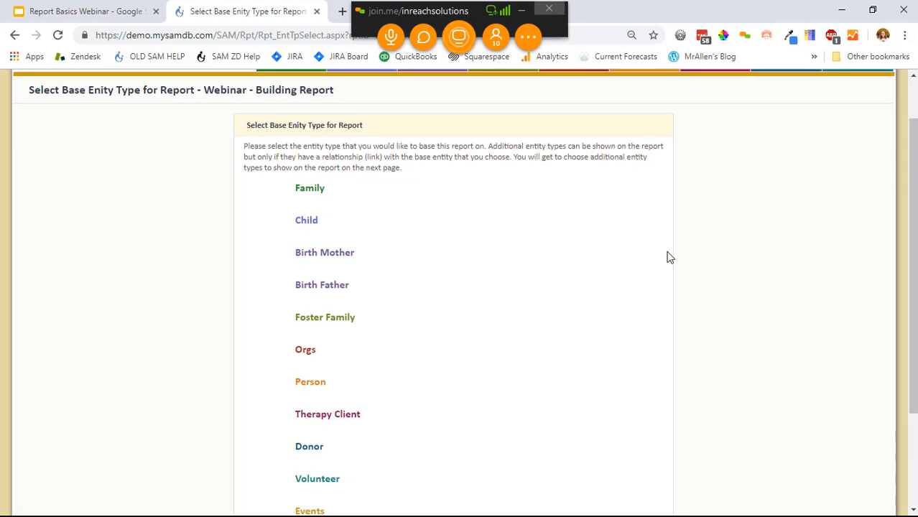
{"action": "left_click", "coordinate": [314, 191]}
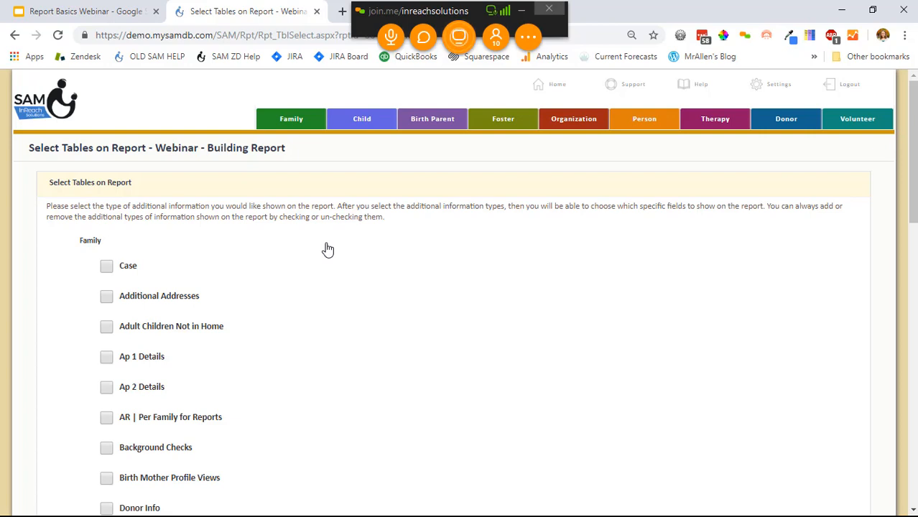
{"action": "scroll", "coordinate": [326, 247], "scroll_direction": "down", "scroll_amount": 2}
{"action": "left_click", "coordinate": [106, 163]}
{"action": "left_click", "coordinate": [106, 192]}
{"action": "left_click", "coordinate": [107, 223]}
{"action": "left_click", "coordinate": [108, 253]}
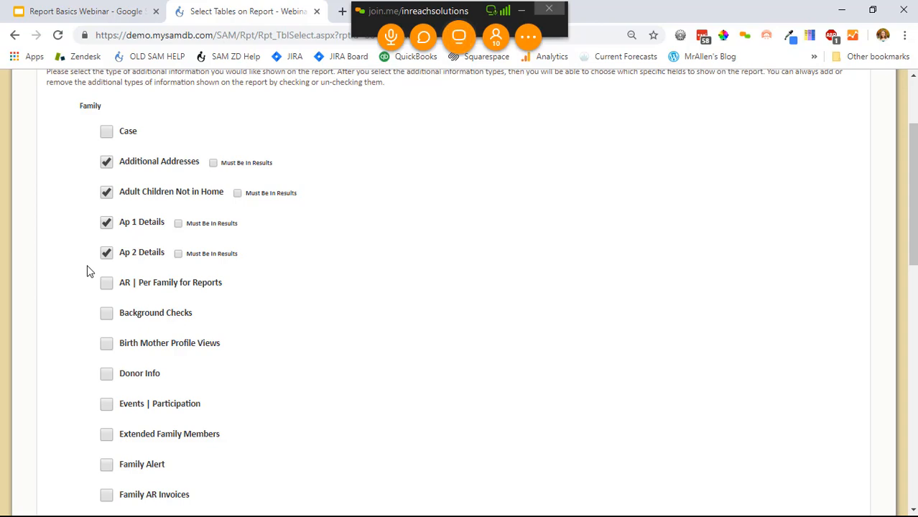
{"action": "left_click", "coordinate": [106, 223]}
{"action": "left_click", "coordinate": [107, 253]}
{"action": "left_click", "coordinate": [106, 192]}
{"action": "left_click", "coordinate": [106, 162]}
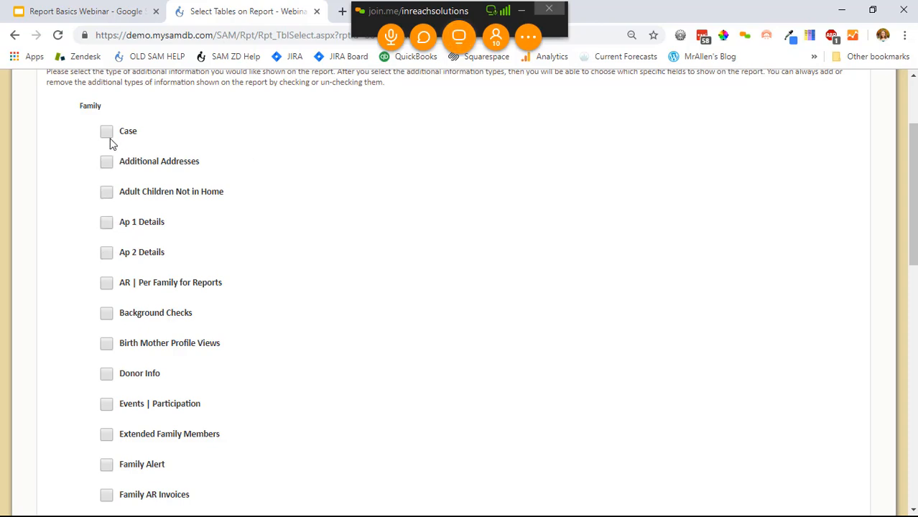
Include the Family's Case table and its nested Home Study table in the report, and save the table selection
{"action": "left_click", "coordinate": [106, 133]}
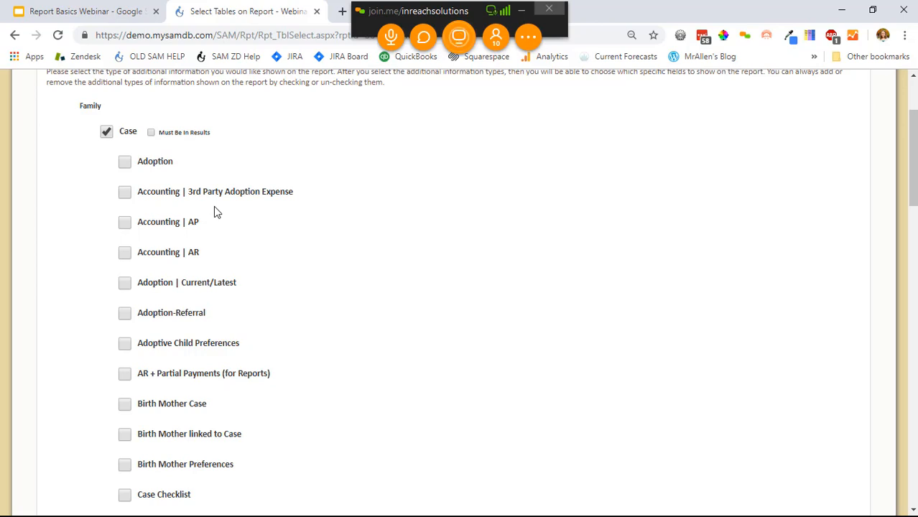
{"action": "scroll", "coordinate": [215, 206], "scroll_direction": "down", "scroll_amount": 3}
{"action": "scroll", "coordinate": [215, 206], "scroll_direction": "down", "scroll_amount": 5}
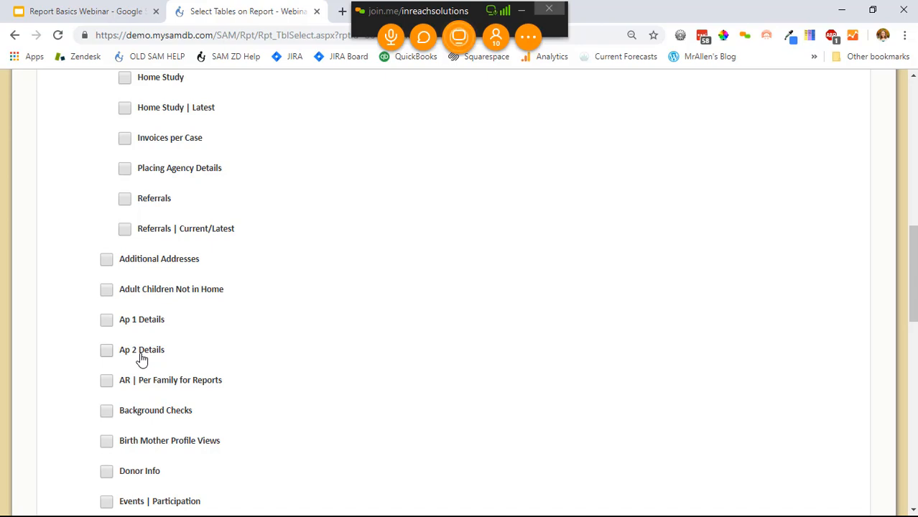
{"action": "scroll", "coordinate": [170, 328], "scroll_direction": "up", "scroll_amount": 2}
{"action": "scroll", "coordinate": [170, 329], "scroll_direction": "up", "scroll_amount": 8}
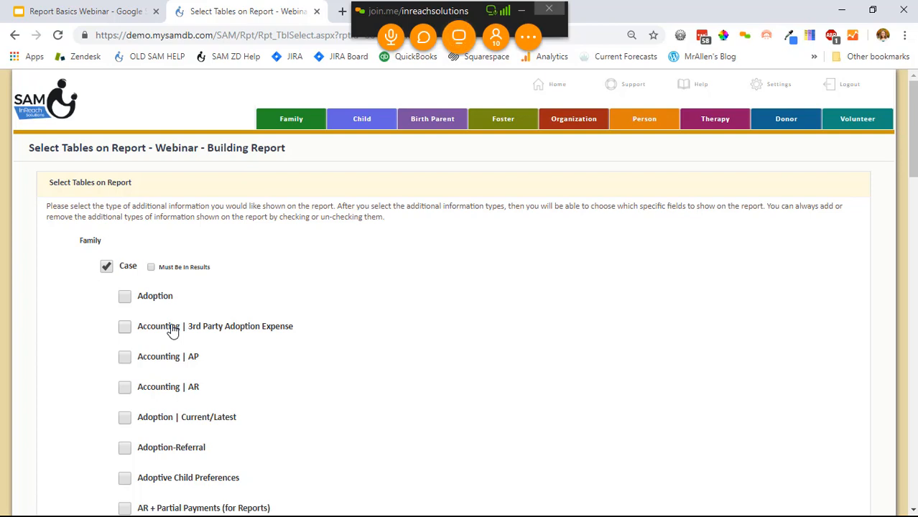
{"action": "scroll", "coordinate": [171, 329], "scroll_direction": "down", "scroll_amount": 7}
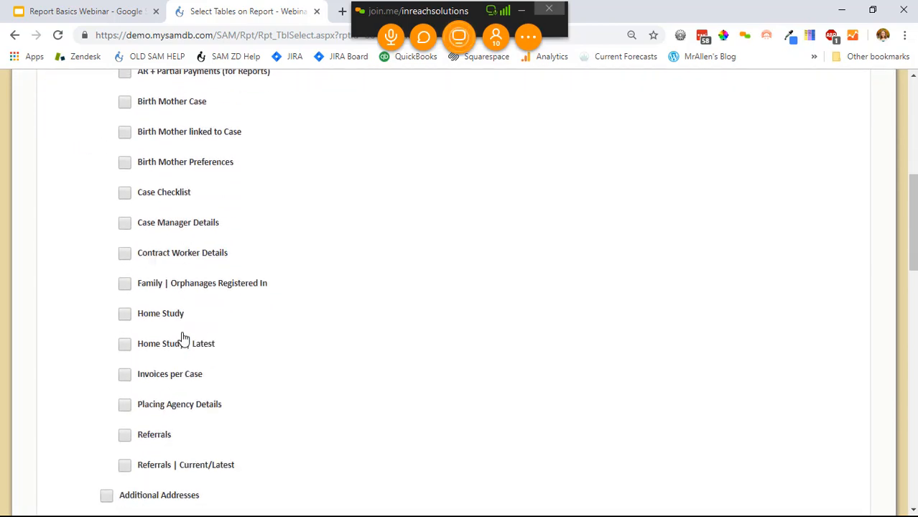
{"action": "left_click", "coordinate": [172, 285]}
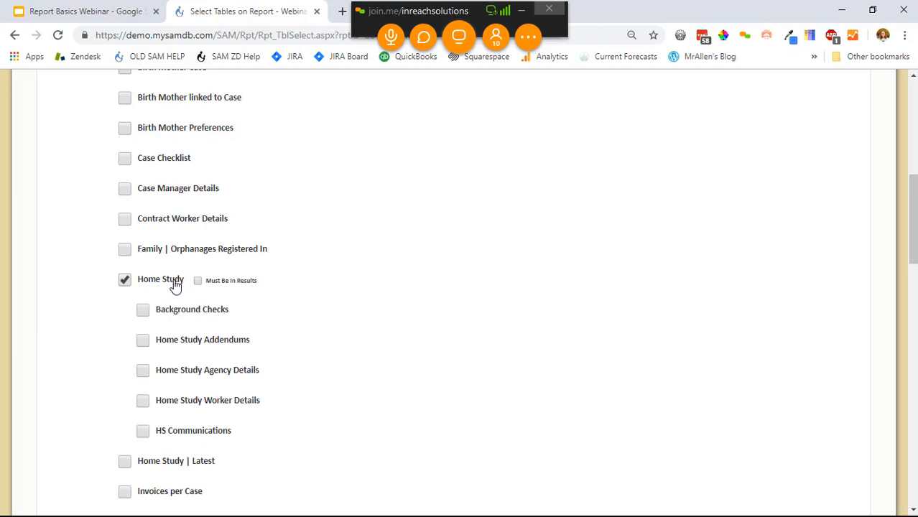
{"action": "left_click_drag", "start_coordinate": [912, 217], "coordinate": [912, 459]}
{"action": "left_click", "coordinate": [828, 453]}
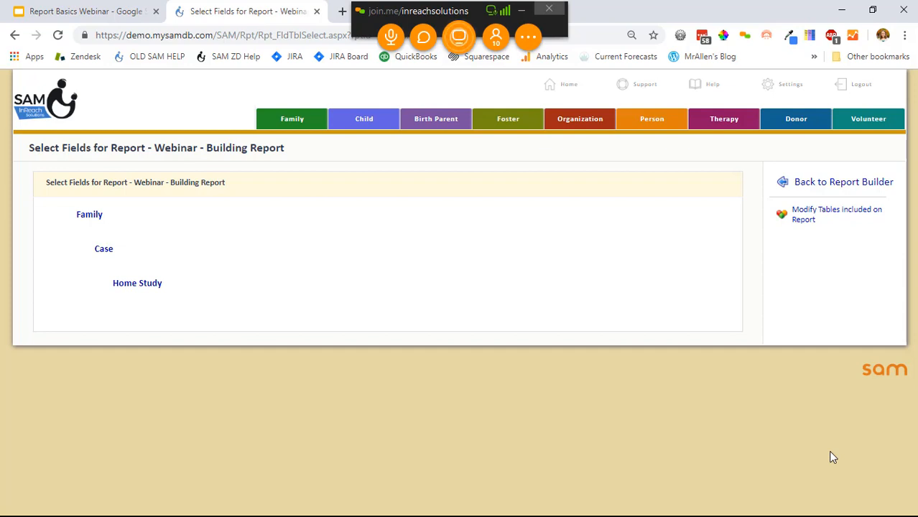
Add the Family fields Name(s) | First Last and State/Region to the report and save the field selection
{"action": "left_click", "coordinate": [83, 219]}
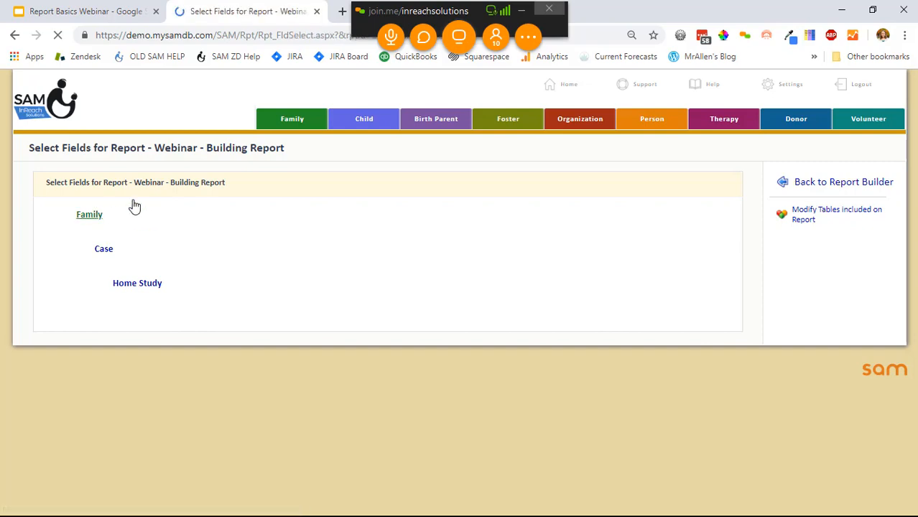
{"action": "scroll", "coordinate": [343, 278], "scroll_direction": "down", "scroll_amount": 3}
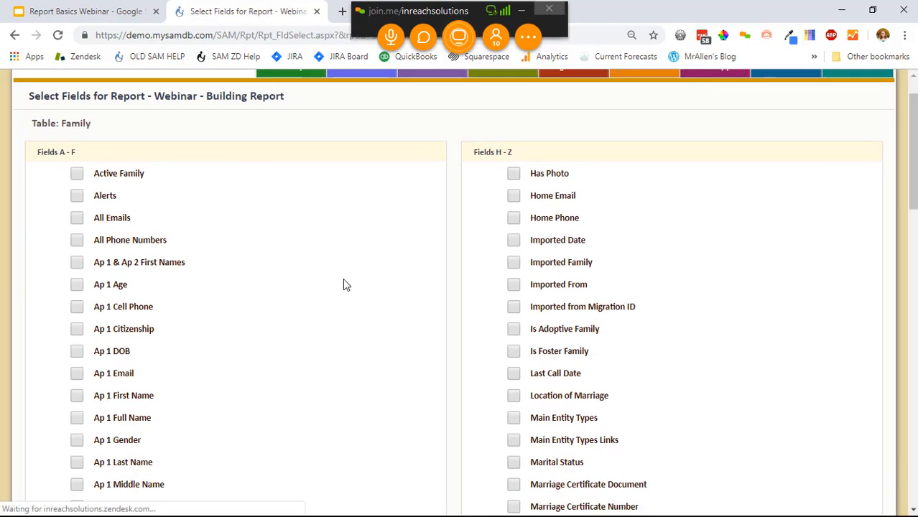
{"action": "scroll", "coordinate": [344, 251], "scroll_direction": "down", "scroll_amount": 3}
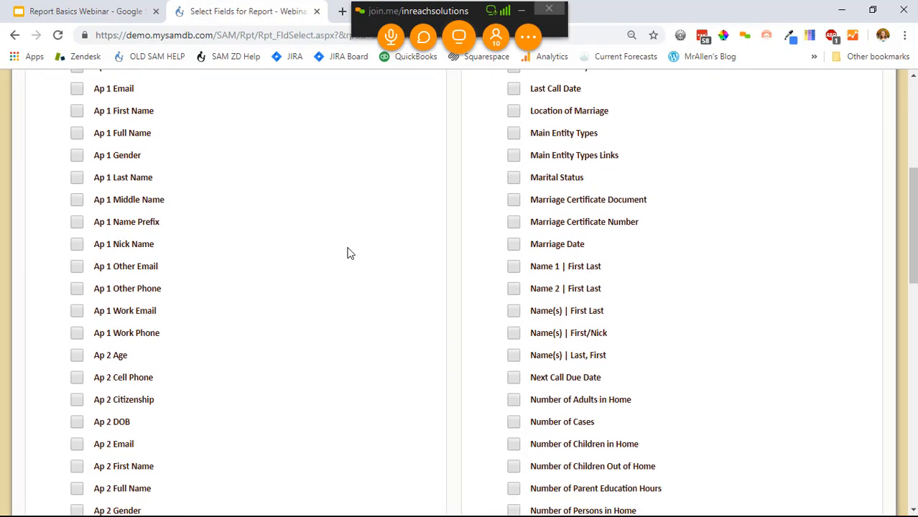
{"action": "left_click", "coordinate": [599, 245]}
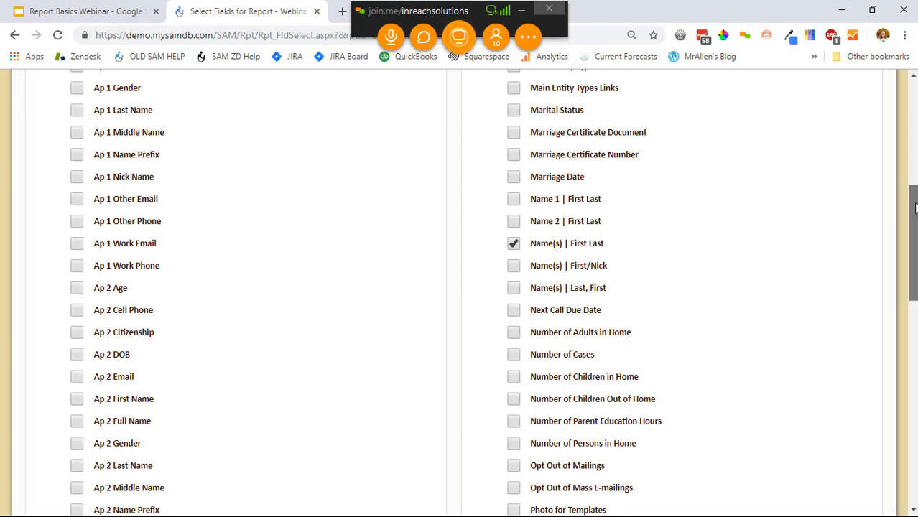
{"action": "left_click_drag", "start_coordinate": [914, 208], "coordinate": [914, 403]}
{"action": "left_click", "coordinate": [564, 133]}
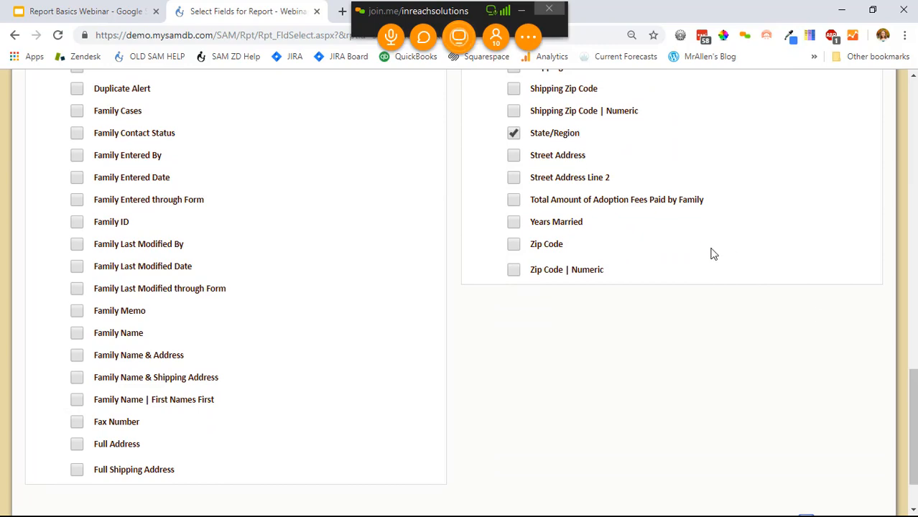
{"action": "scroll", "coordinate": [727, 302], "scroll_direction": "up", "scroll_amount": 5}
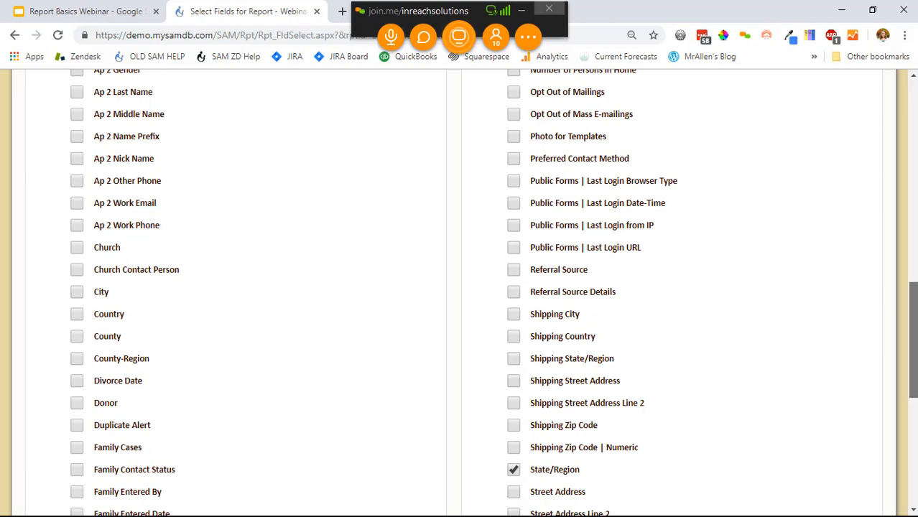
{"action": "scroll", "coordinate": [912, 337], "scroll_direction": "down", "scroll_amount": 5}
{"action": "left_click", "coordinate": [821, 451]}
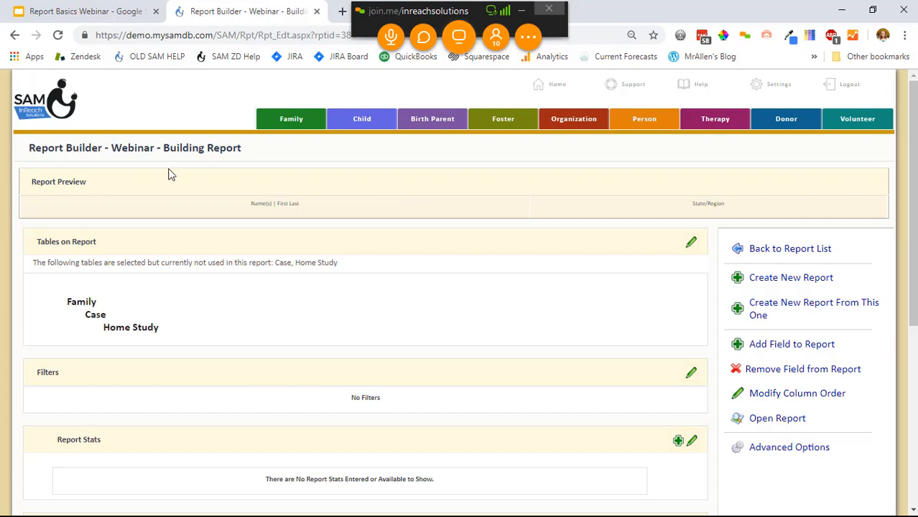
Start adding fields from the Case table, selecting Case Closed Date and Case Closed Reason
{"action": "left_click_drag", "start_coordinate": [90, 181], "coordinate": [26, 193]}
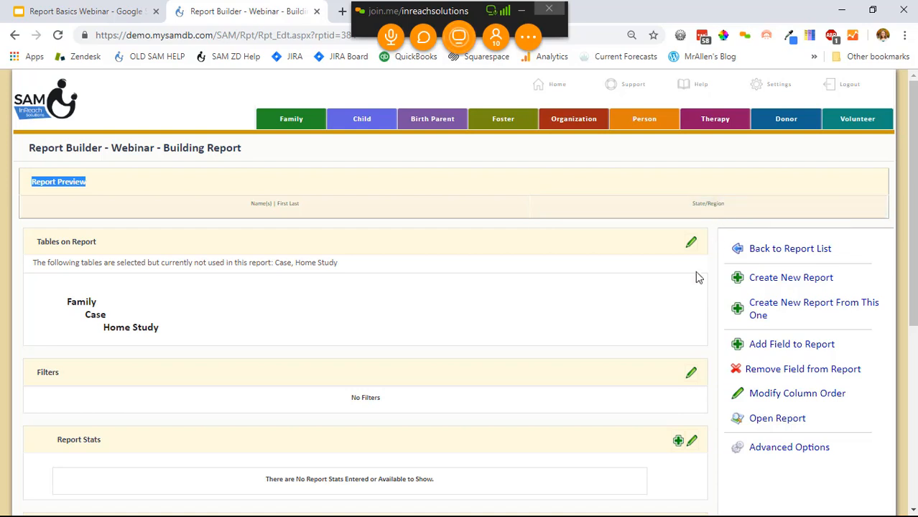
{"action": "left_click", "coordinate": [790, 345]}
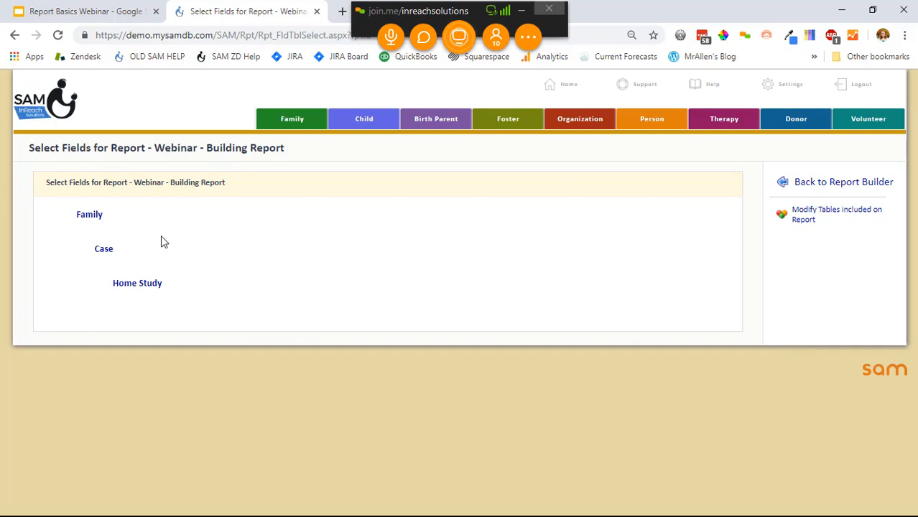
{"action": "left_click", "coordinate": [103, 249]}
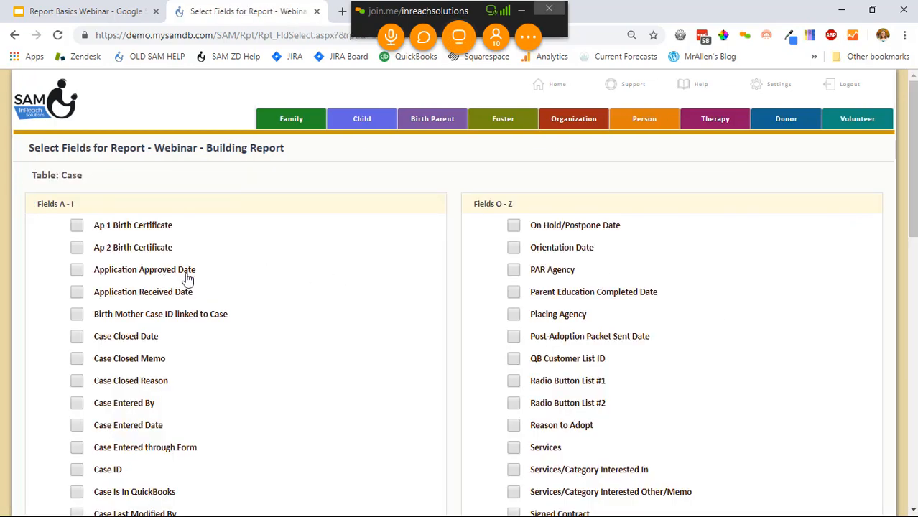
{"action": "scroll", "coordinate": [183, 258], "scroll_direction": "down", "scroll_amount": 2}
{"action": "left_click", "coordinate": [146, 204]}
{"action": "scroll", "coordinate": [143, 201], "scroll_direction": "down", "scroll_amount": 1}
{"action": "left_click", "coordinate": [143, 180]}
{"action": "scroll", "coordinate": [146, 252], "scroll_direction": "down", "scroll_amount": 3}
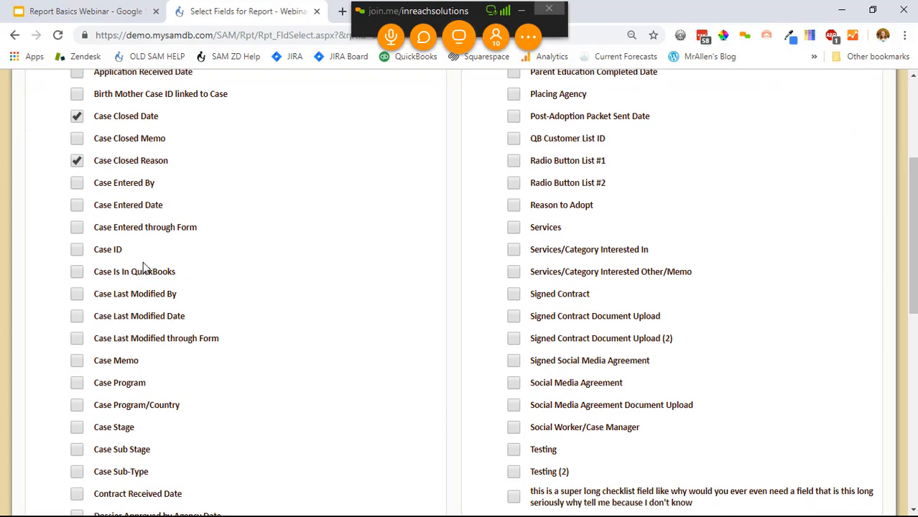
Select the Case fields Case Program, Case Program/Country, Case Stage and Application Received Date for the report
{"action": "left_click", "coordinate": [126, 205]}
{"action": "left_click", "coordinate": [133, 222]}
{"action": "left_click", "coordinate": [126, 246]}
{"action": "scroll", "coordinate": [147, 334], "scroll_direction": "down", "scroll_amount": 2}
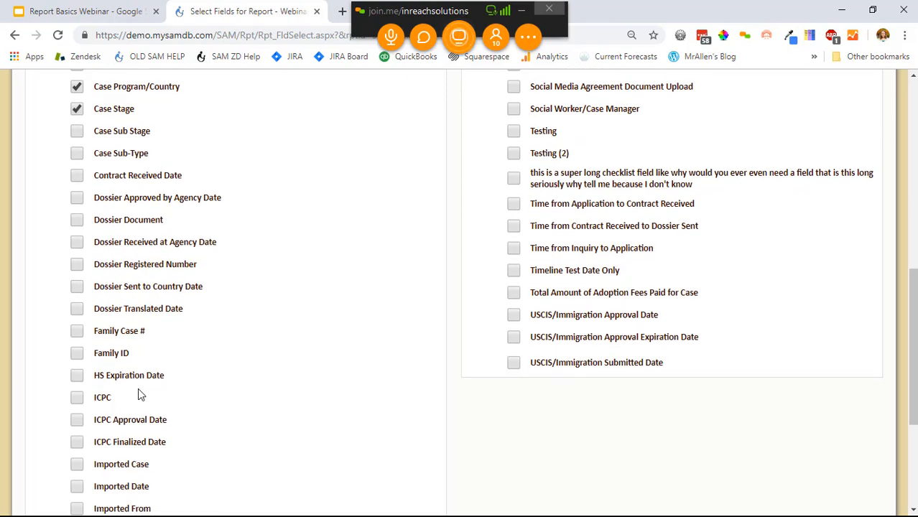
{"action": "scroll", "coordinate": [139, 393], "scroll_direction": "up", "scroll_amount": 4}
{"action": "scroll", "coordinate": [138, 388], "scroll_direction": "up", "scroll_amount": 4}
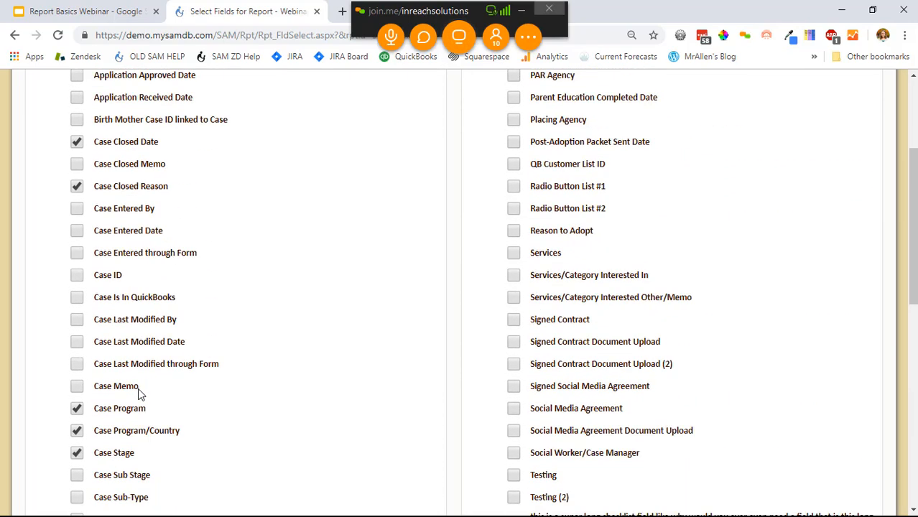
{"action": "left_click", "coordinate": [170, 300]}
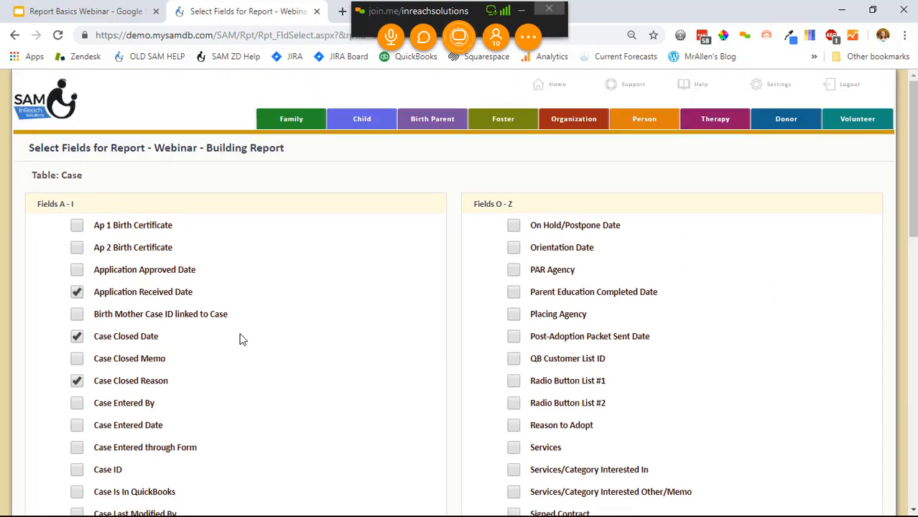
Add the Case fields Inquiry Received Date and Time from Inquiry to Application, and save the field selection
{"action": "left_click_drag", "start_coordinate": [912, 141], "coordinate": [913, 413]}
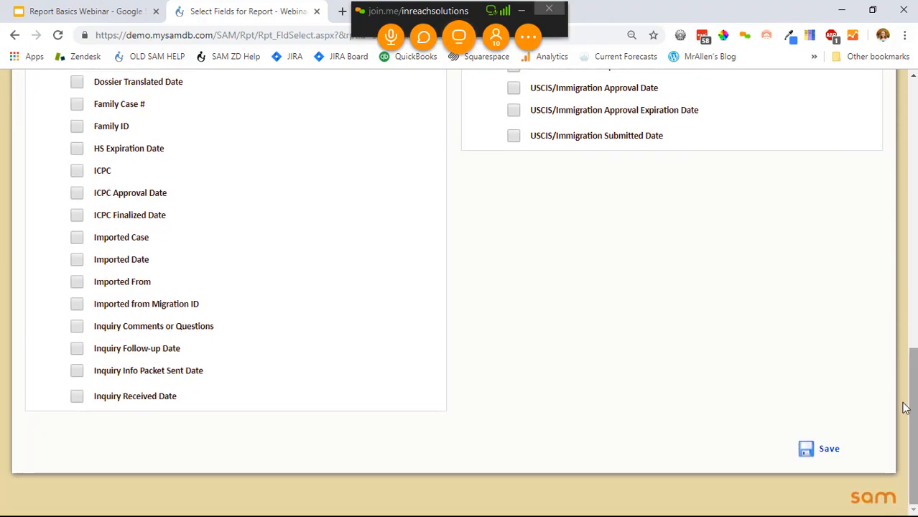
{"action": "left_click", "coordinate": [147, 400]}
{"action": "scroll", "coordinate": [728, 313], "scroll_direction": "up", "scroll_amount": 5}
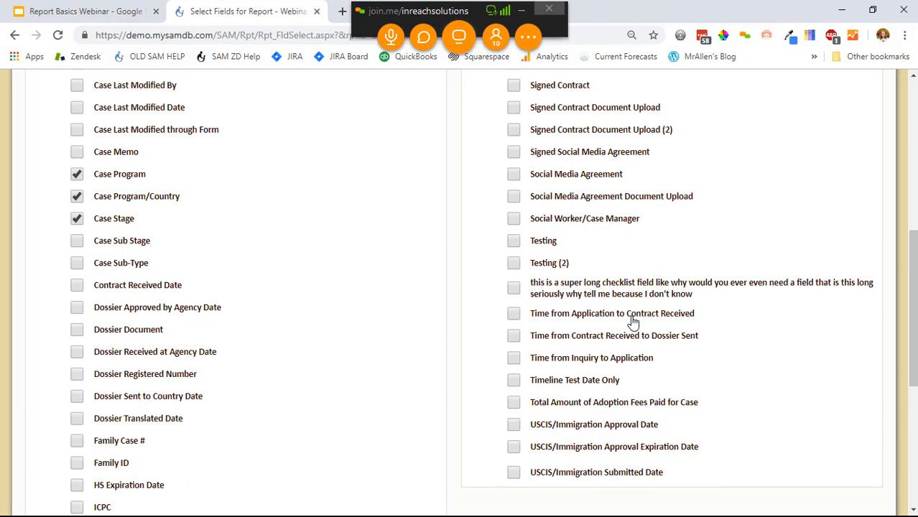
{"action": "left_click_drag", "start_coordinate": [912, 323], "coordinate": [912, 411]}
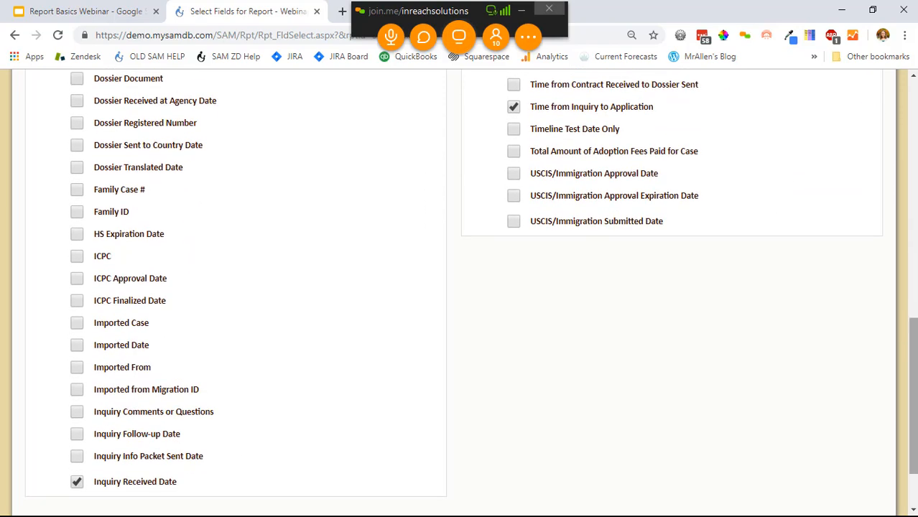
{"action": "scroll", "coordinate": [893, 497], "scroll_direction": "down", "scroll_amount": 1}
{"action": "left_click", "coordinate": [833, 451]}
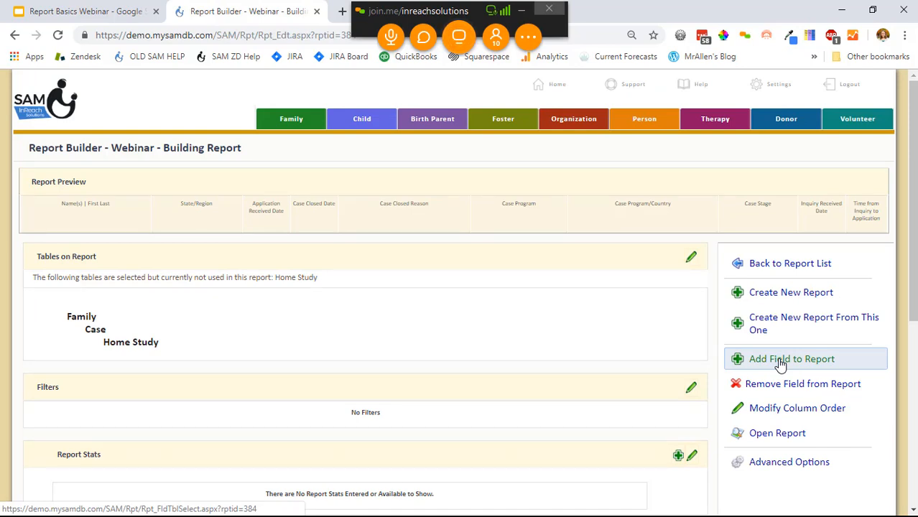
Start adding fields from the Home Study table, selecting HS Agency and HS Completed Date
{"action": "left_click", "coordinate": [780, 364]}
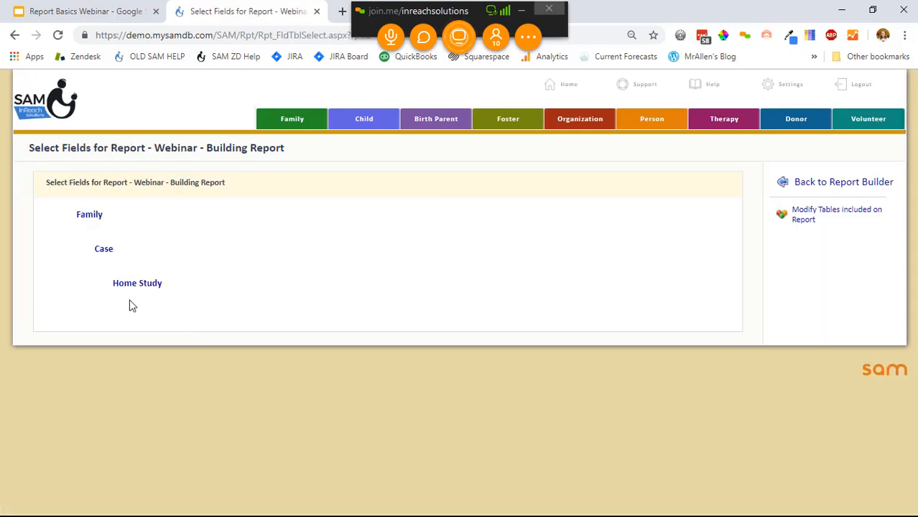
{"action": "left_click", "coordinate": [129, 285]}
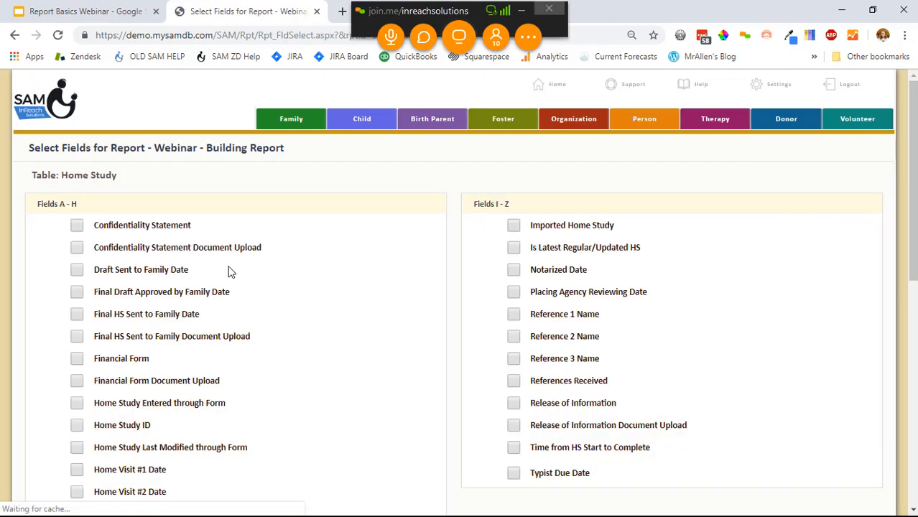
{"action": "scroll", "coordinate": [228, 270], "scroll_direction": "down", "scroll_amount": 3}
{"action": "scroll", "coordinate": [195, 310], "scroll_direction": "down", "scroll_amount": 2}
{"action": "left_click", "coordinate": [127, 245]}
{"action": "scroll", "coordinate": [201, 349], "scroll_direction": "down", "scroll_amount": 2}
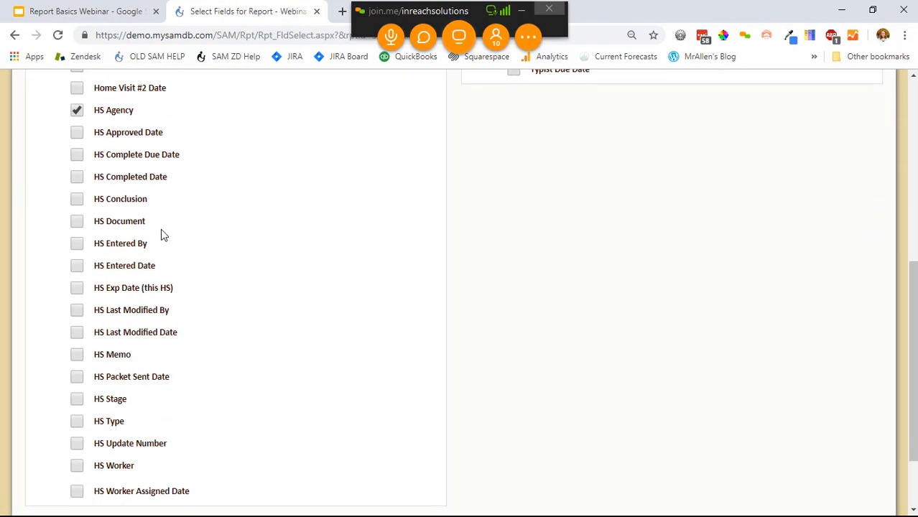
{"action": "left_click", "coordinate": [152, 179]}
{"action": "scroll", "coordinate": [178, 329], "scroll_direction": "down", "scroll_amount": 2}
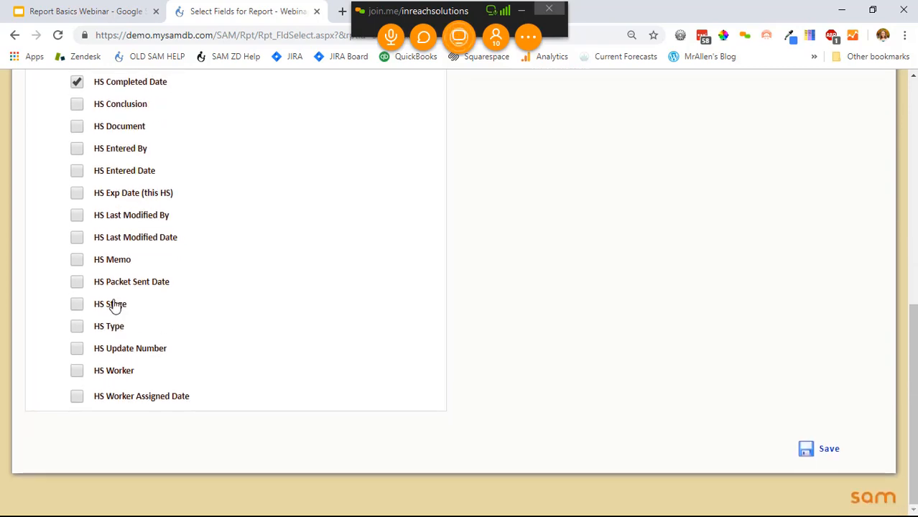
Also select HS Packet Sent Date, HS Type and HS Worker, leave HS Stage unselected, and save the Home Study fields
{"action": "left_click", "coordinate": [128, 284]}
{"action": "left_click", "coordinate": [109, 304]}
{"action": "left_click", "coordinate": [115, 329]}
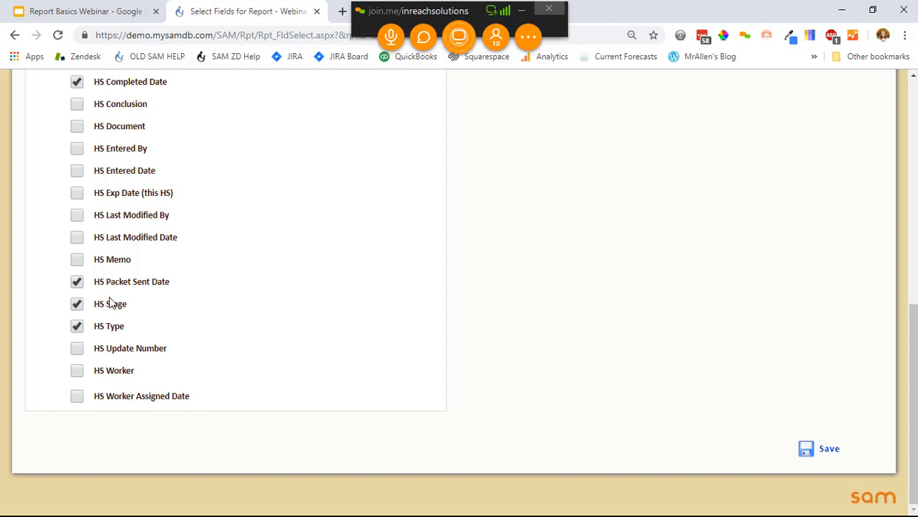
{"action": "left_click", "coordinate": [117, 307]}
{"action": "scroll", "coordinate": [468, 372], "scroll_direction": "up", "scroll_amount": 4}
{"action": "scroll", "coordinate": [481, 366], "scroll_direction": "up", "scroll_amount": 4}
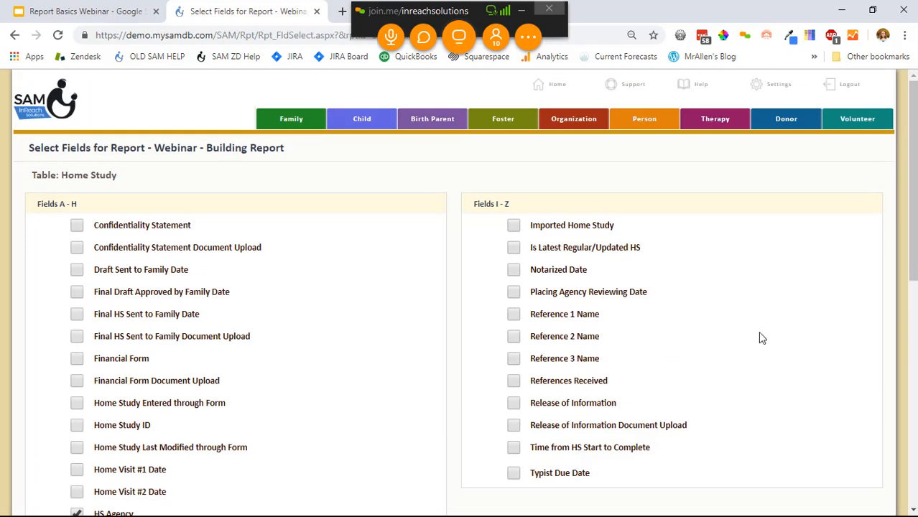
{"action": "scroll", "coordinate": [761, 345], "scroll_direction": "down", "scroll_amount": 7}
{"action": "left_click", "coordinate": [811, 451]}
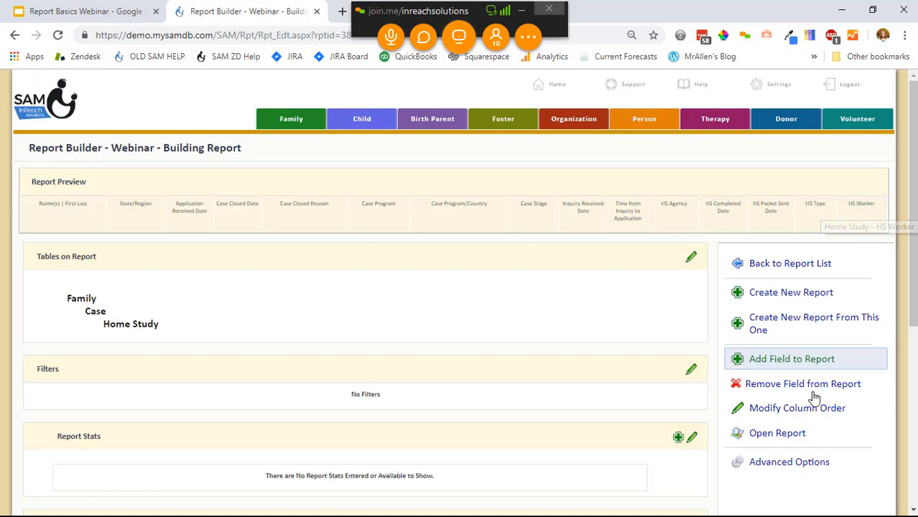
Open the finished report and remove the Case Closed Reason field from it
{"action": "left_click", "coordinate": [778, 436]}
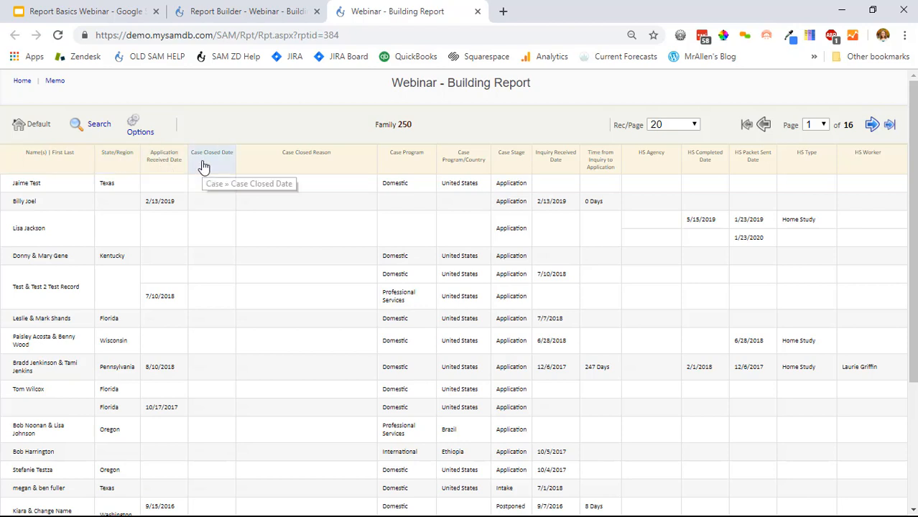
{"action": "left_click", "coordinate": [281, 166]}
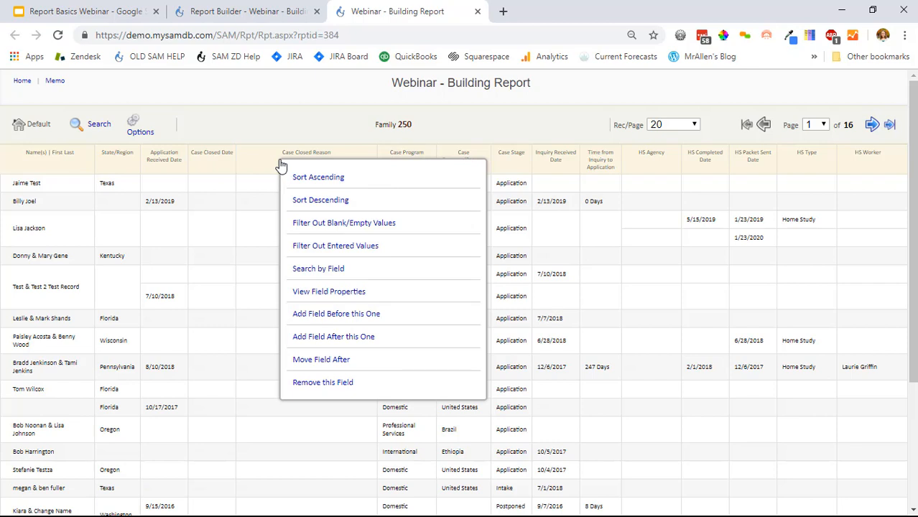
{"action": "left_click", "coordinate": [329, 385]}
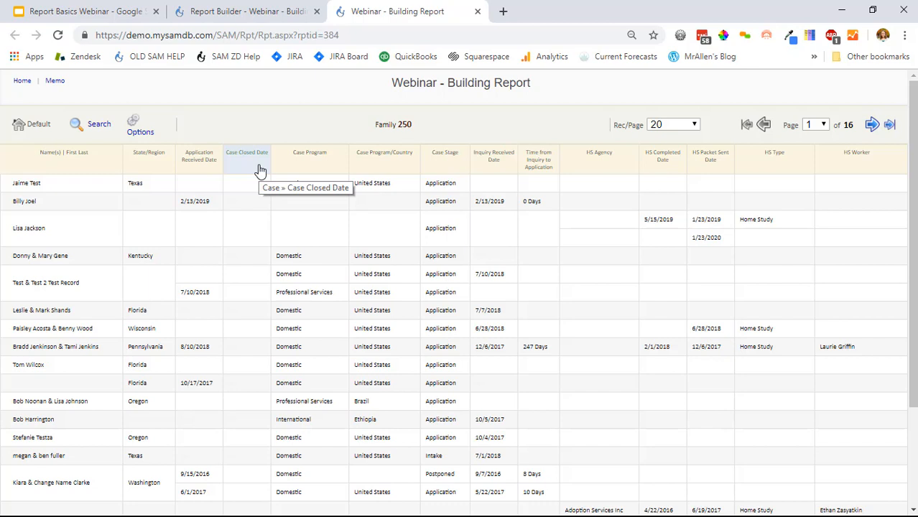
Move the Inquiry Received Date column directly after State/Region
{"action": "left_click", "coordinate": [494, 159]}
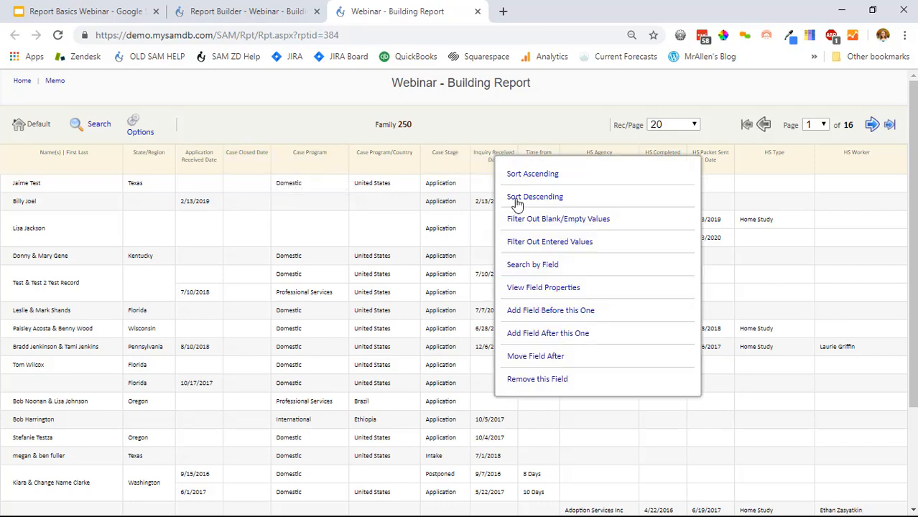
{"action": "left_click", "coordinate": [543, 361]}
{"action": "left_click", "coordinate": [550, 117]}
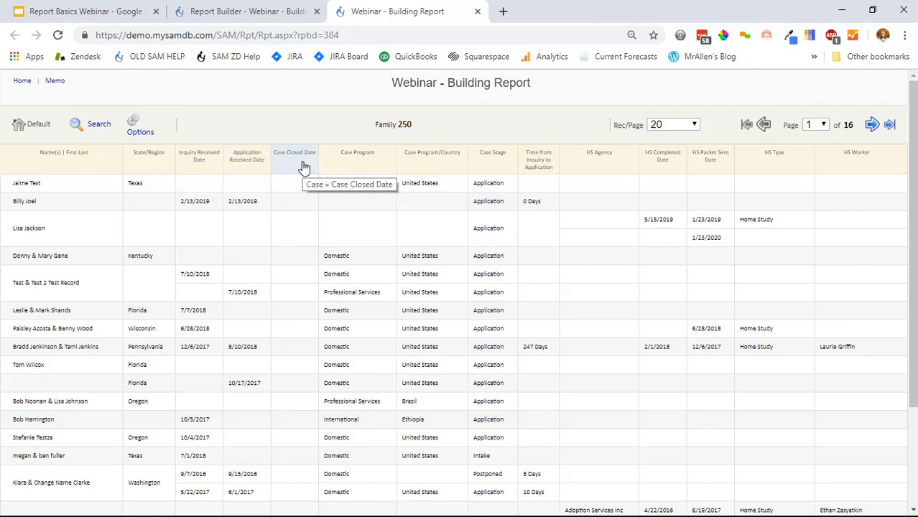
Move the Time from Inquiry to Application column after Case Closed Date, and reopen the report for editing
{"action": "left_click", "coordinate": [530, 159]}
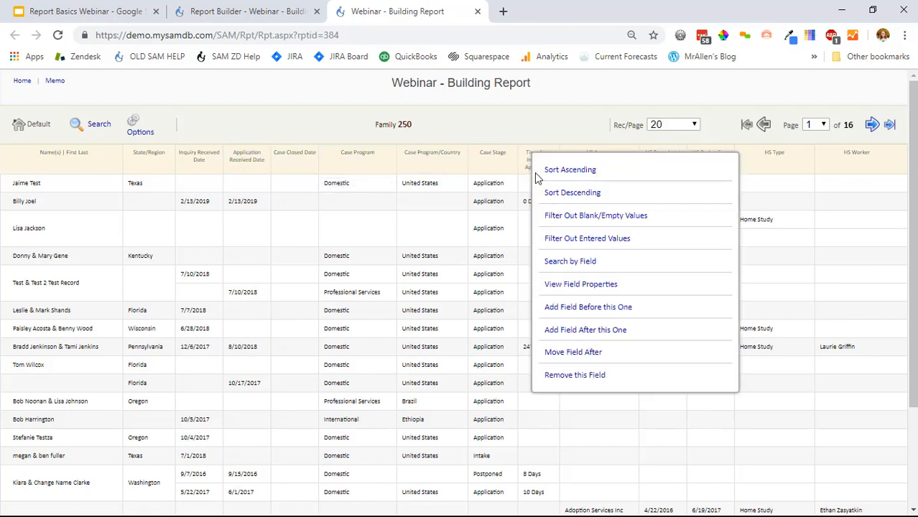
{"action": "left_click", "coordinate": [579, 352]}
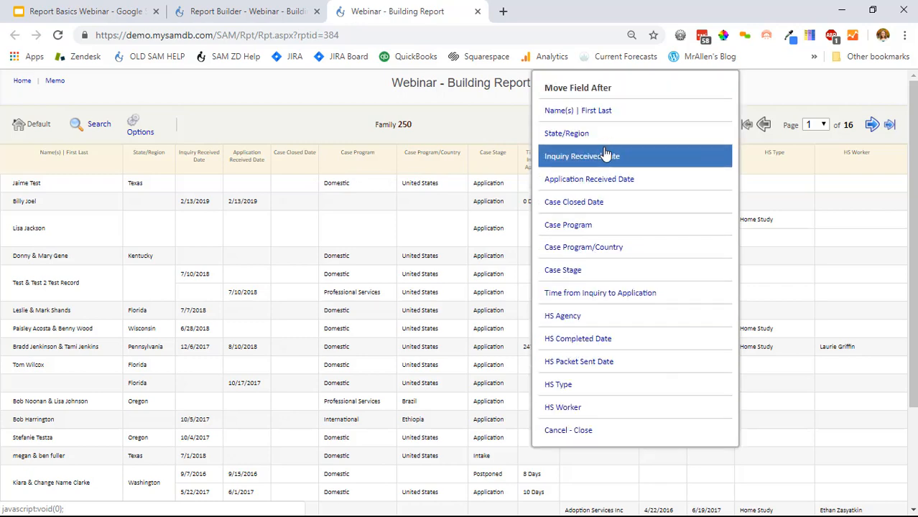
{"action": "left_click", "coordinate": [596, 203]}
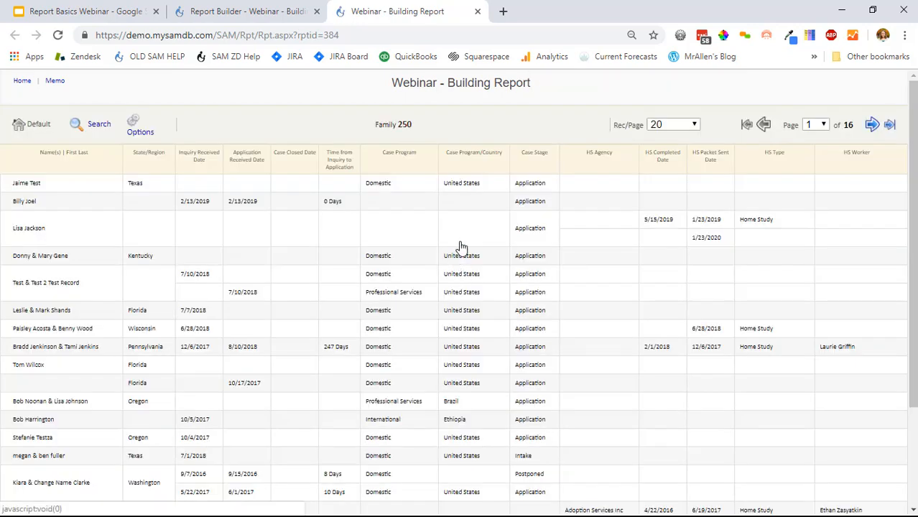
{"action": "left_click", "coordinate": [144, 137]}
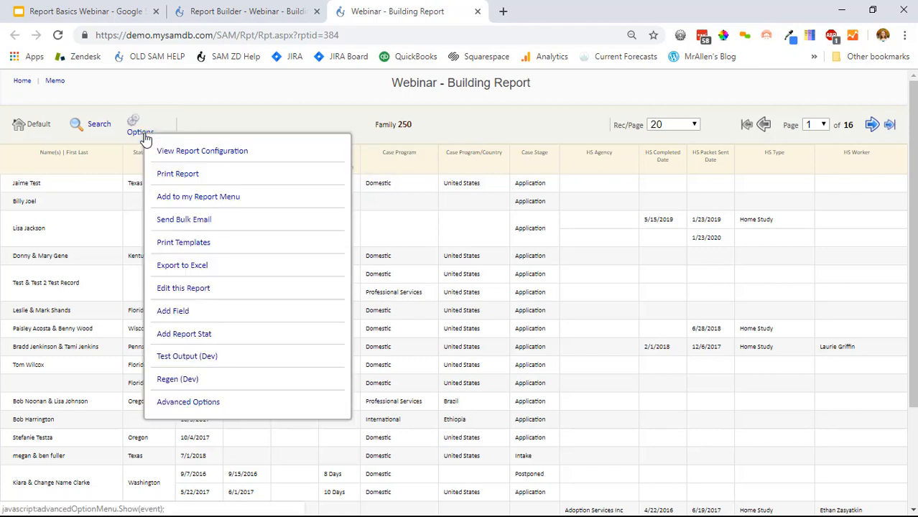
{"action": "left_click", "coordinate": [188, 289]}
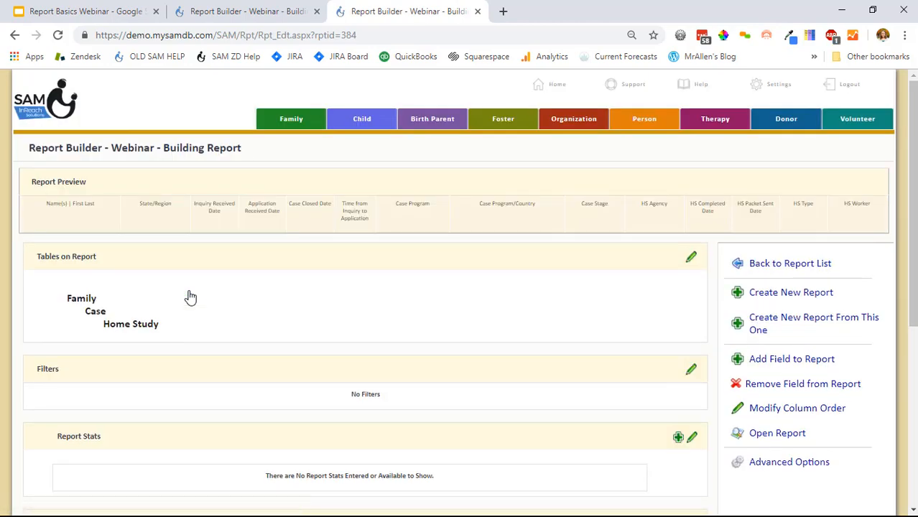
Switch to the Google Slides presentation, show it full screen and advance to the Default Filters slide
{"action": "left_click", "coordinate": [103, 17]}
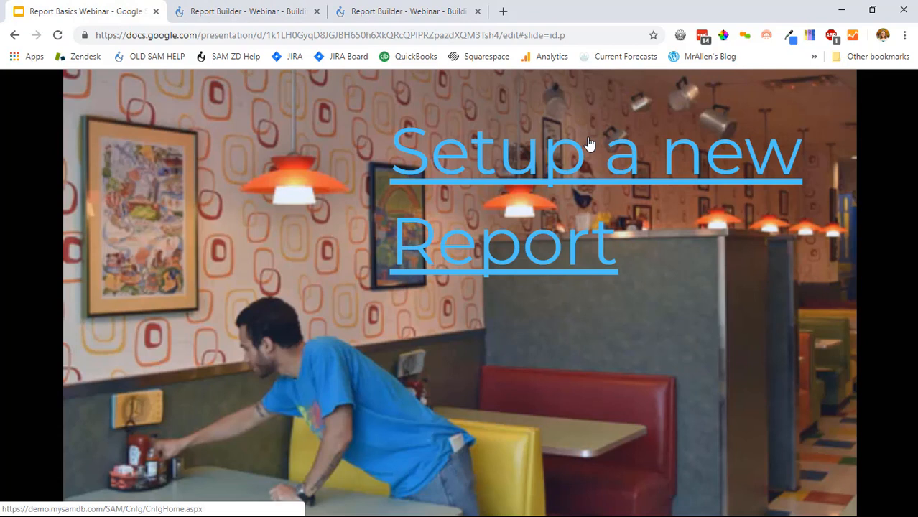
{"action": "mouse_move", "coordinate": [298, 484]}
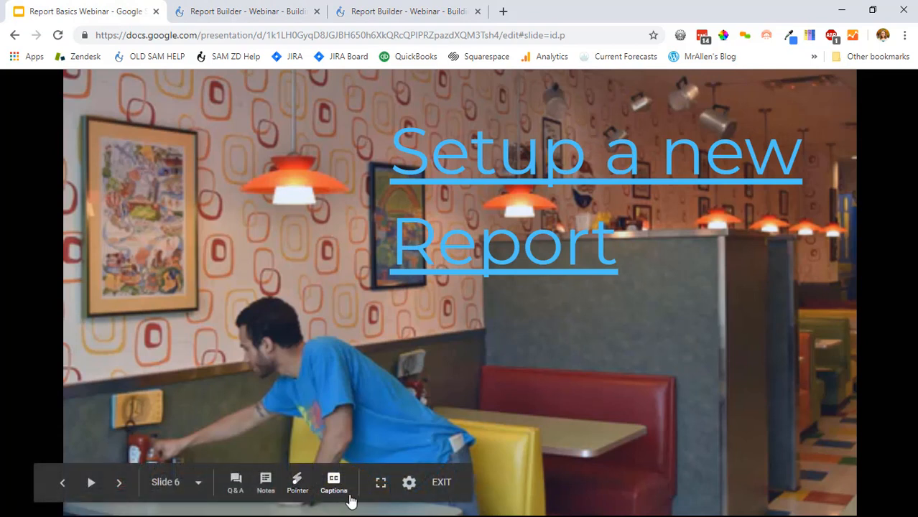
{"action": "left_click", "coordinate": [381, 483]}
{"action": "key", "text": "Right"}
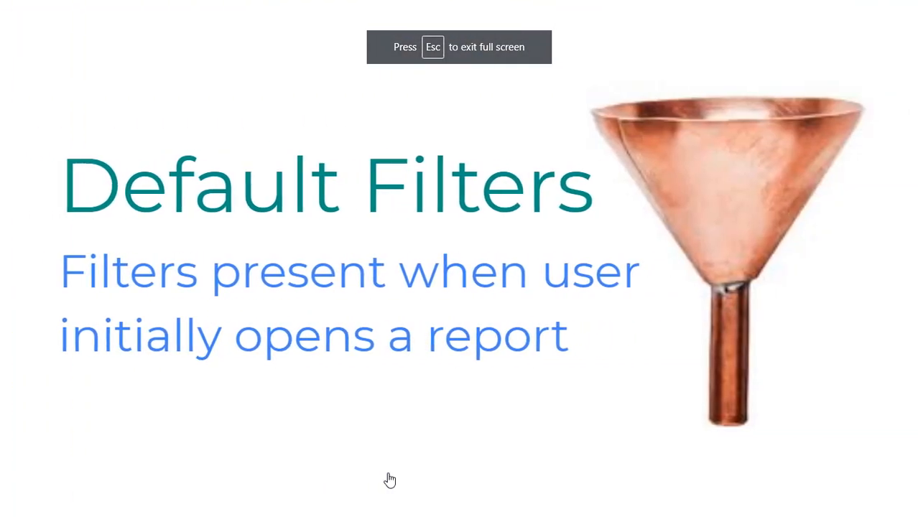
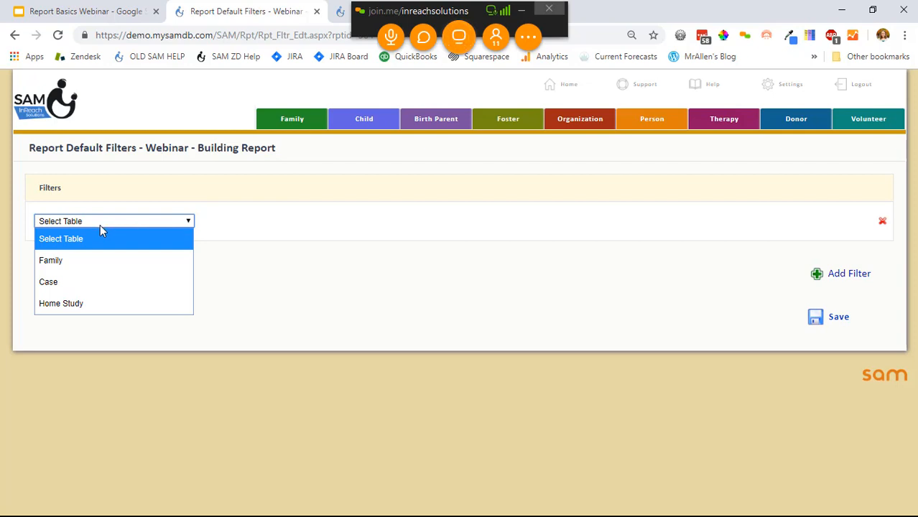
Define a default filter on the Case table where Case Program/Country equals United States, and save it
{"action": "left_click", "coordinate": [101, 288]}
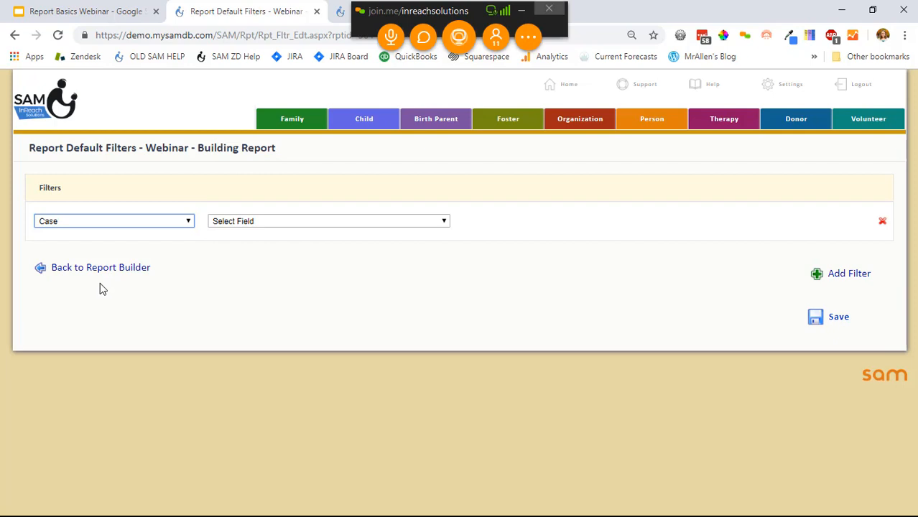
{"action": "left_click", "coordinate": [266, 225]}
{"action": "scroll", "coordinate": [349, 391], "scroll_direction": "down", "scroll_amount": 4}
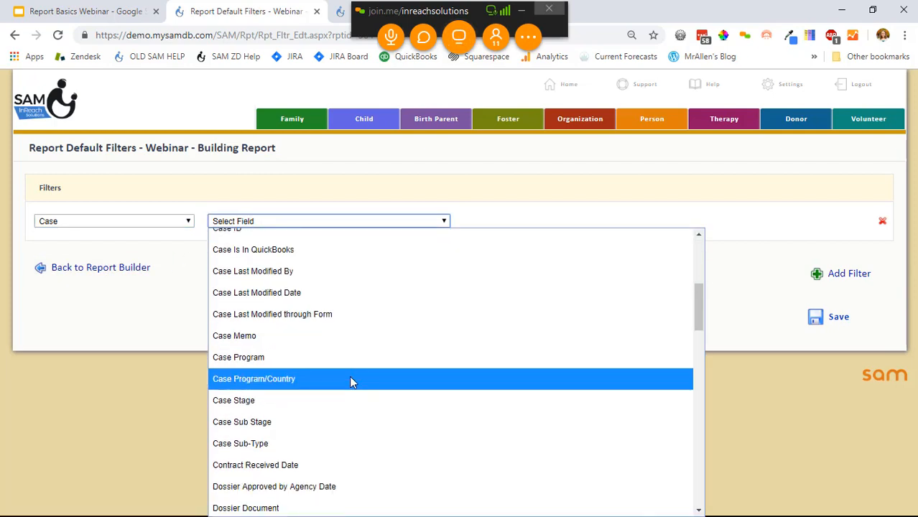
{"action": "left_click", "coordinate": [331, 375]}
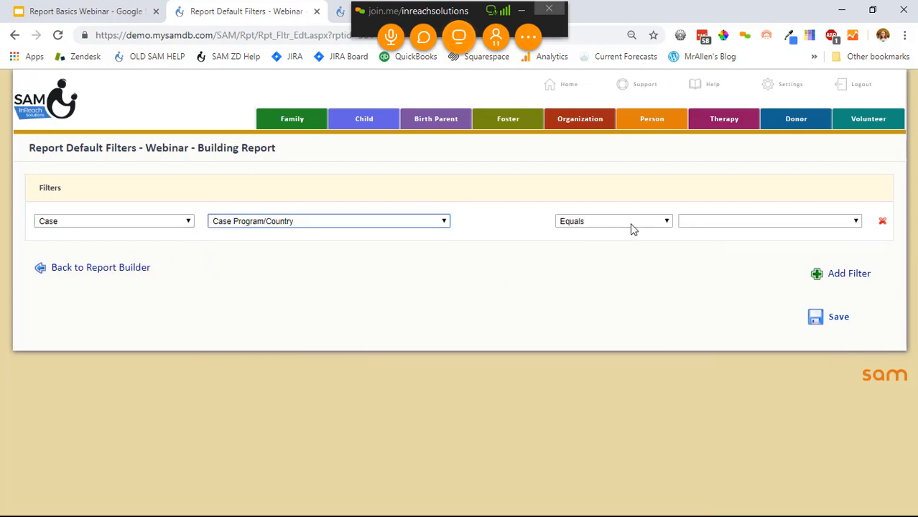
{"action": "left_click", "coordinate": [694, 222]}
{"action": "type", "text": "un"}
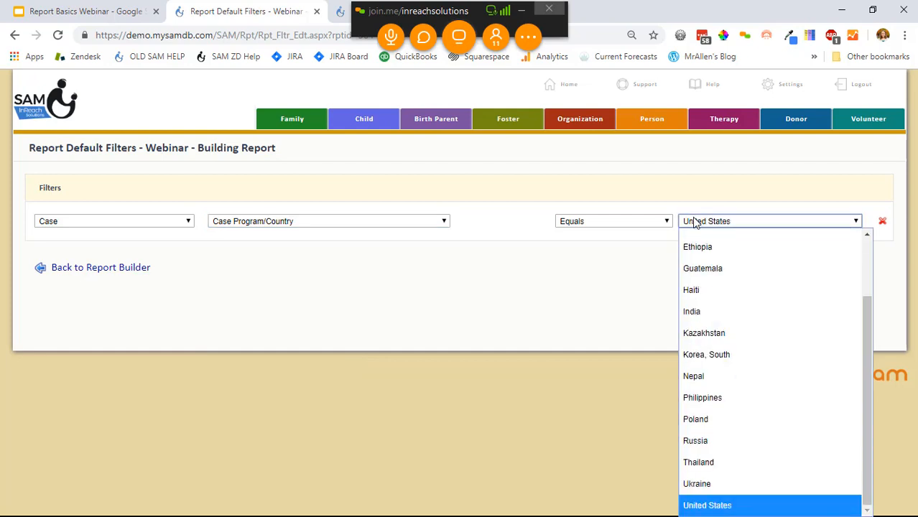
{"action": "key", "text": "Return"}
{"action": "left_click", "coordinate": [698, 256]}
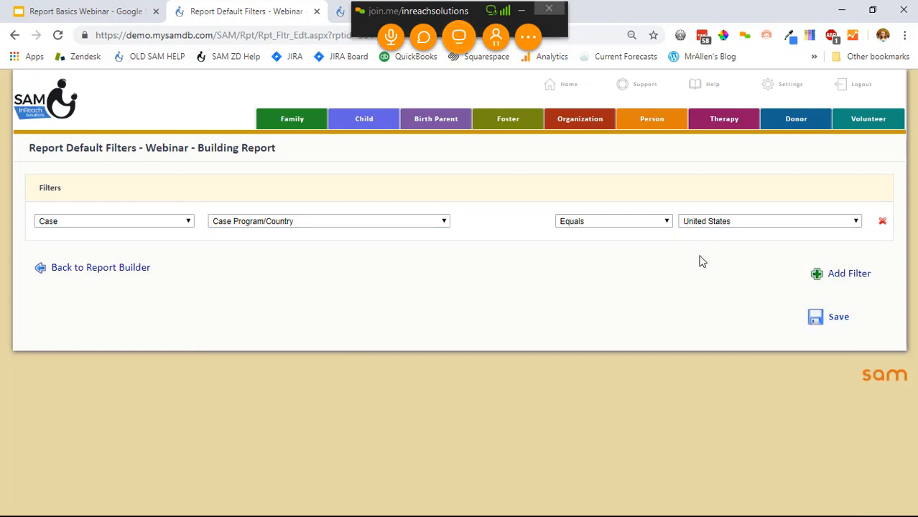
{"action": "left_click", "coordinate": [828, 316]}
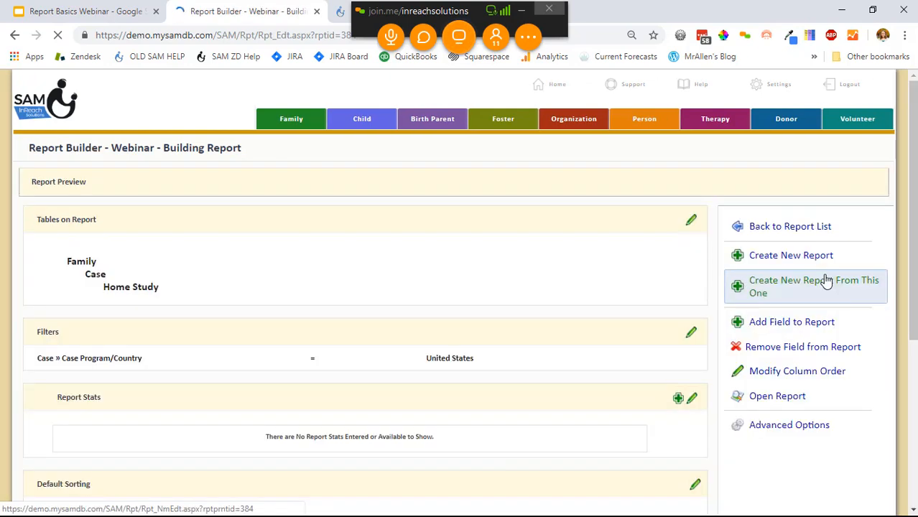
Close the duplicate Report Builder page and open the report to check the family count under the country filter
{"action": "left_click", "coordinate": [338, 14]}
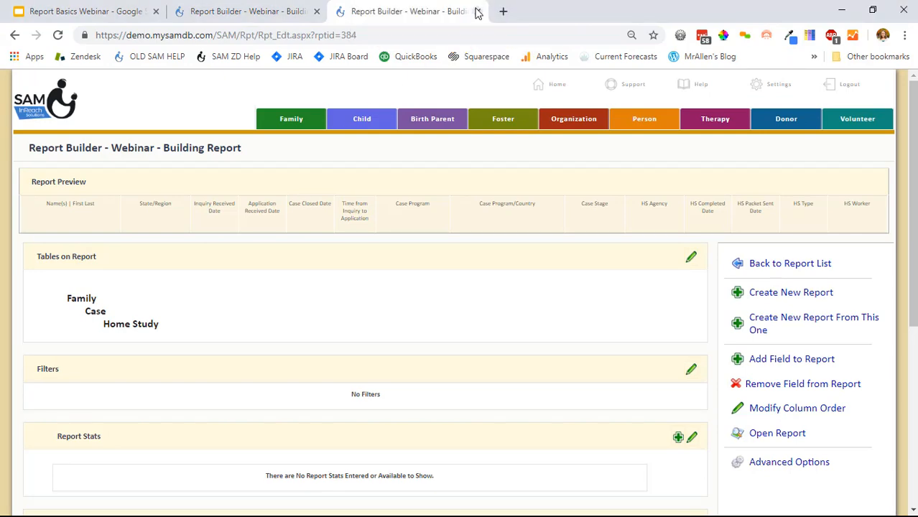
{"action": "left_click", "coordinate": [477, 11]}
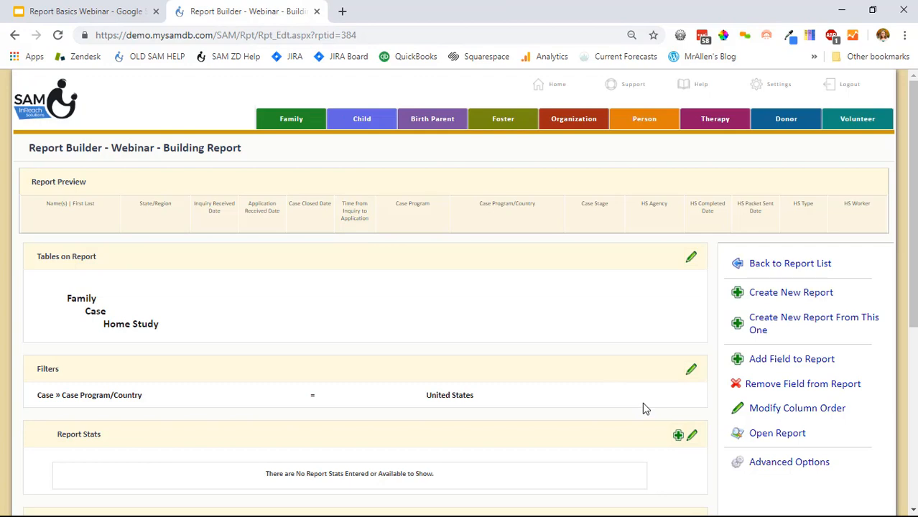
{"action": "left_click", "coordinate": [810, 433]}
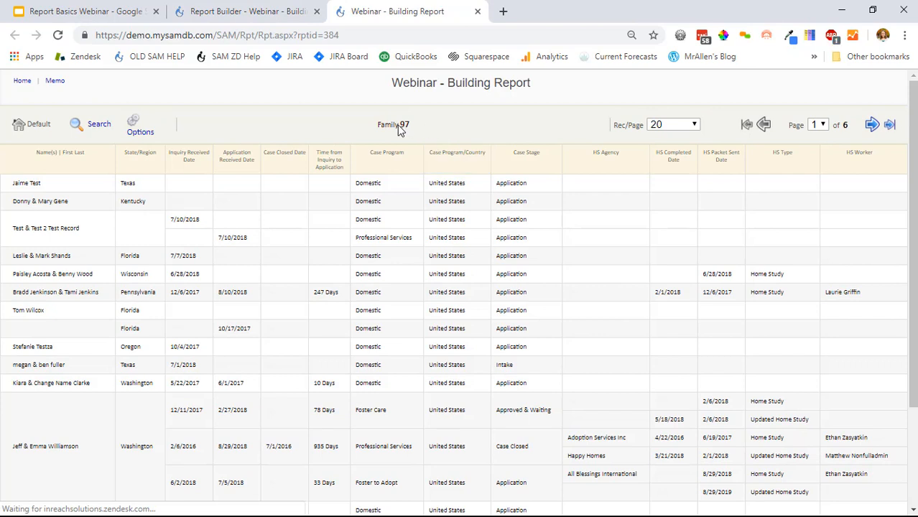
{"action": "triple_click", "coordinate": [400, 127]}
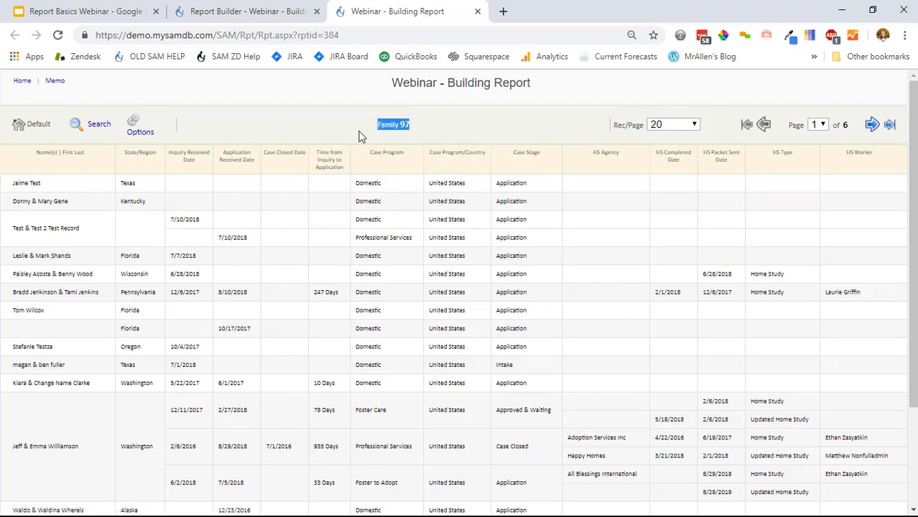
{"action": "left_click", "coordinate": [361, 136]}
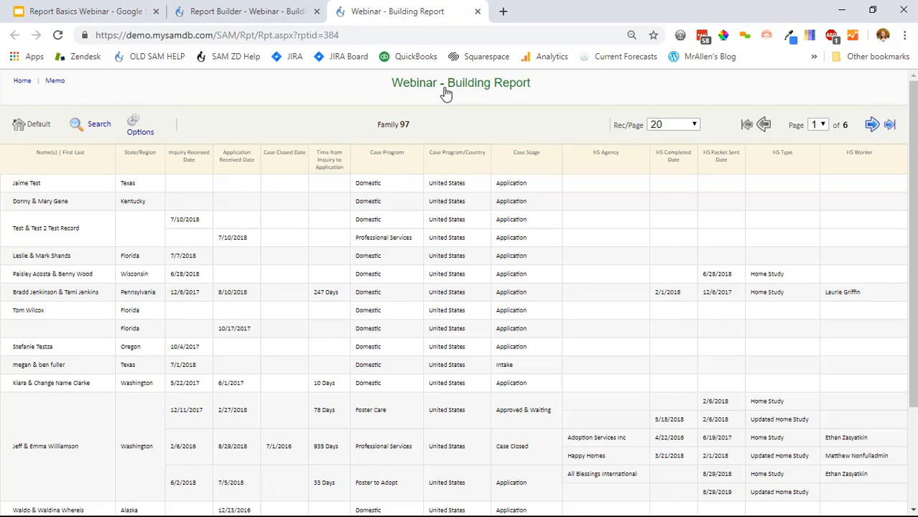
Return to the Report Builder, reopen the default filters and add a second filter row on the Case table
{"action": "left_click", "coordinate": [284, 19]}
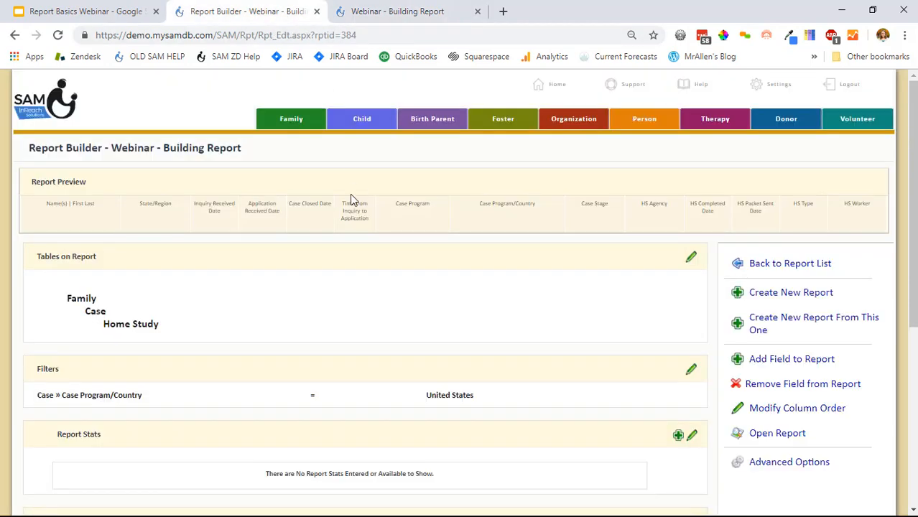
{"action": "left_click", "coordinate": [691, 372]}
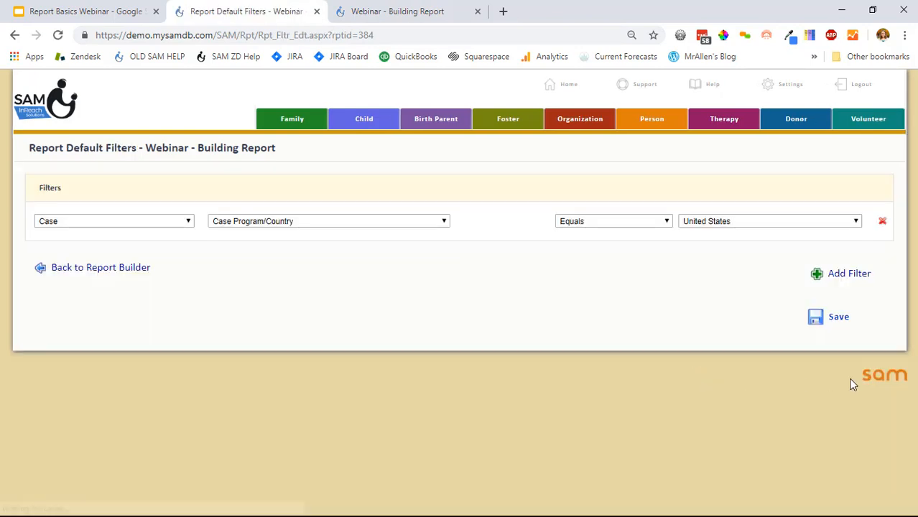
{"action": "left_click", "coordinate": [834, 277]}
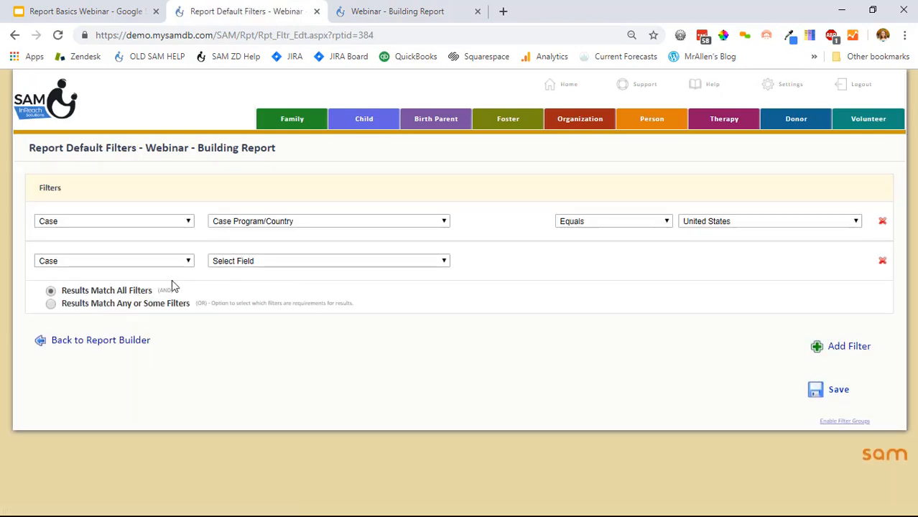
{"action": "left_click_drag", "start_coordinate": [199, 303], "coordinate": [29, 301]}
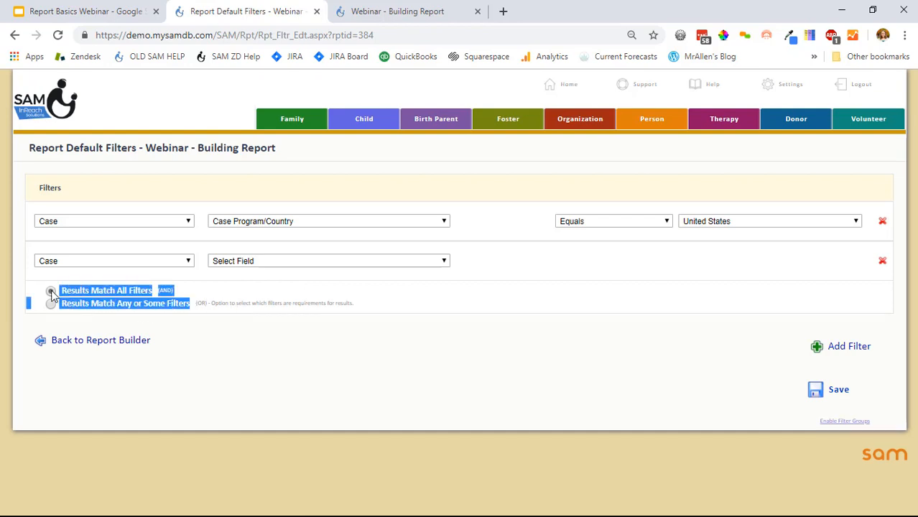
{"action": "left_click", "coordinate": [50, 327]}
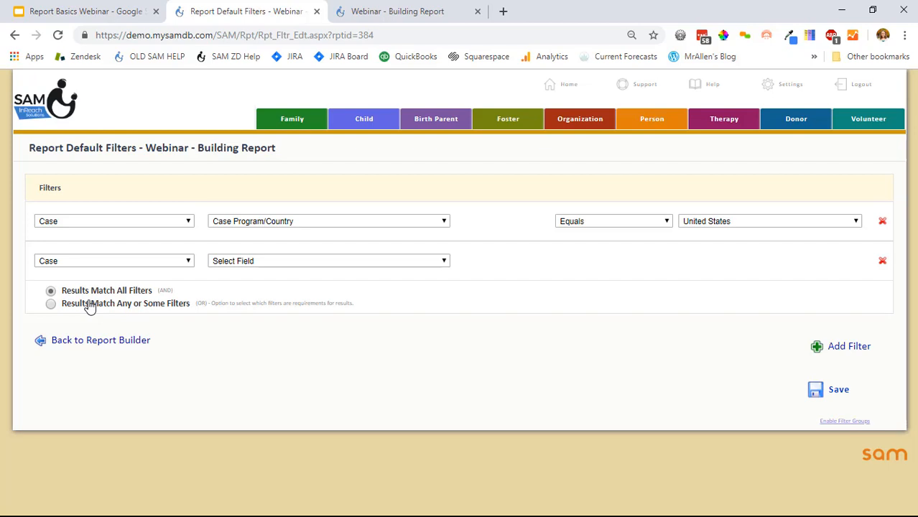
Set the second filter to Case Stage equals Application with results matching all filters, save it and open the report
{"action": "left_click", "coordinate": [253, 262]}
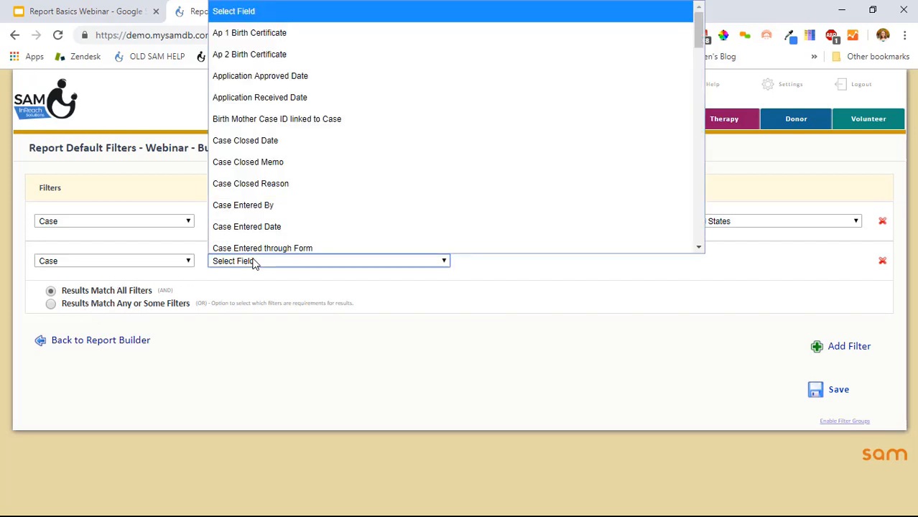
{"action": "type", "text": "case s"}
{"action": "key", "text": "Return"}
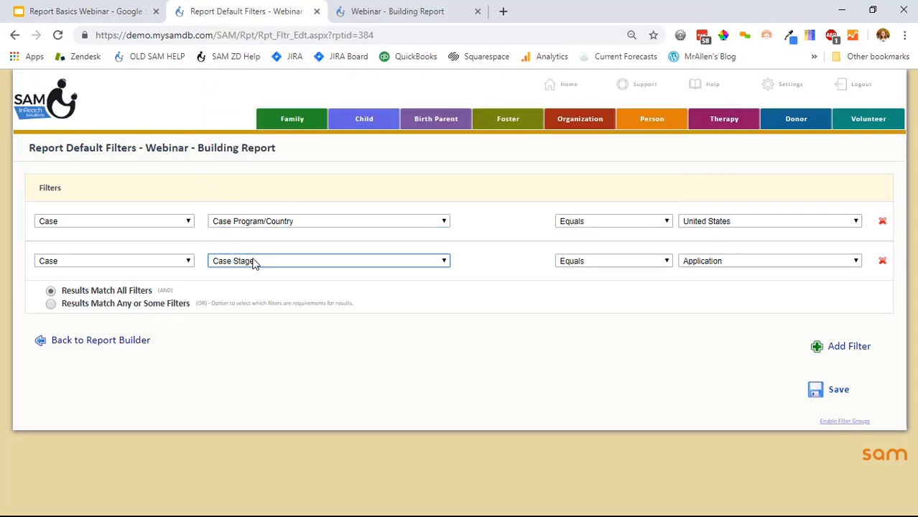
{"action": "left_click", "coordinate": [477, 283]}
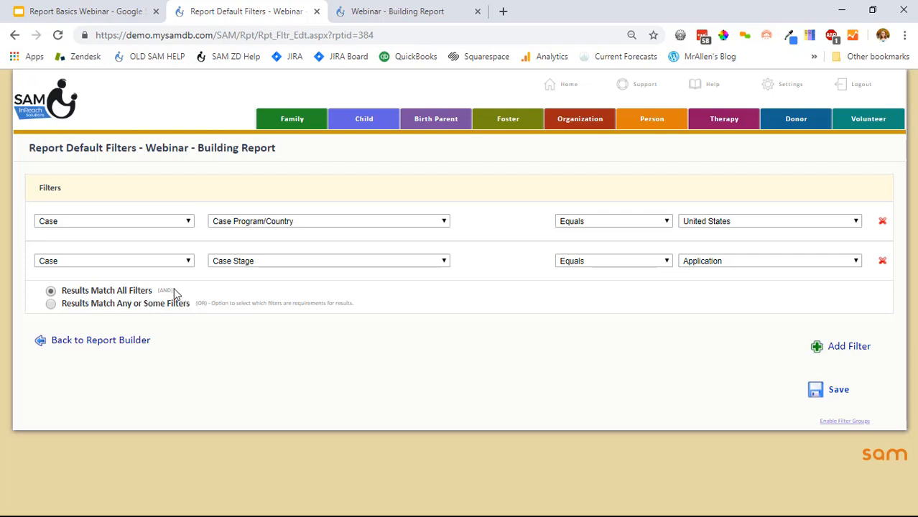
{"action": "left_click_drag", "start_coordinate": [174, 291], "coordinate": [154, 291]}
{"action": "left_click", "coordinate": [287, 352]}
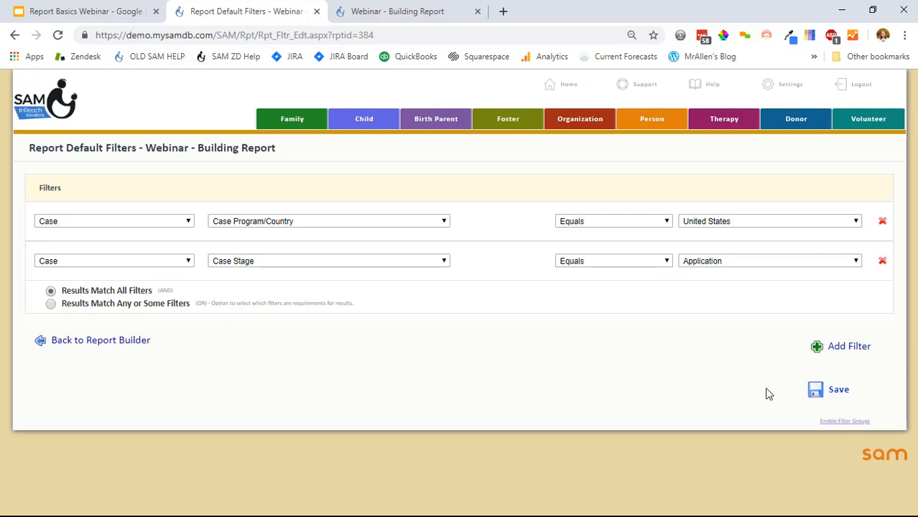
{"action": "left_click", "coordinate": [823, 400]}
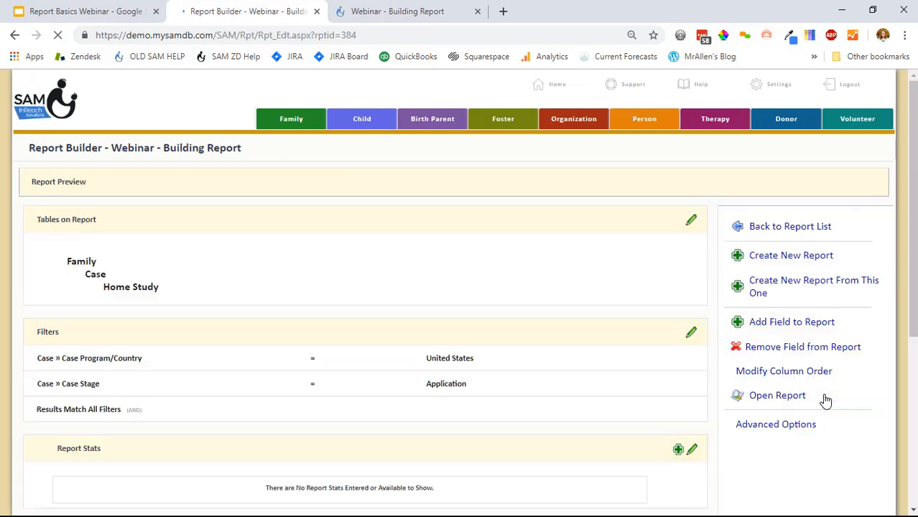
{"action": "left_click", "coordinate": [777, 434]}
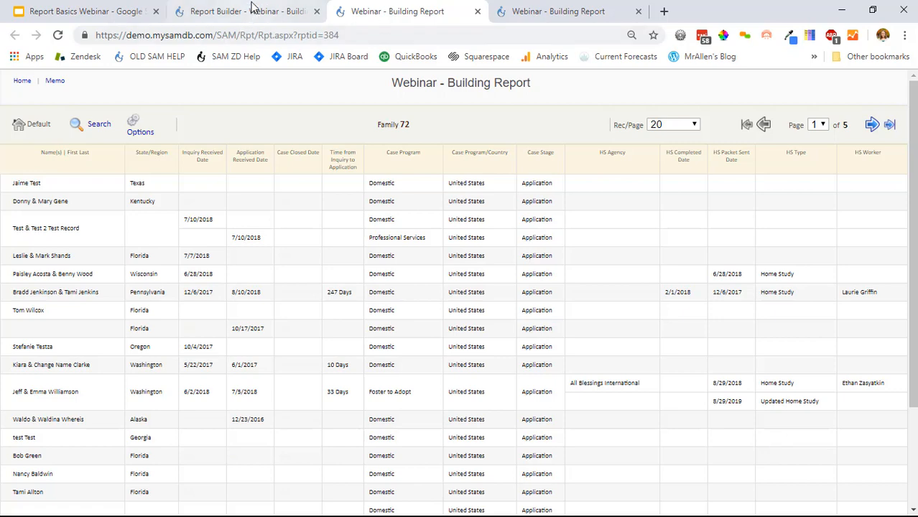
Change the default filters in the Report Builder to match any or some filters, save them and open the report
{"action": "left_click", "coordinate": [248, 11]}
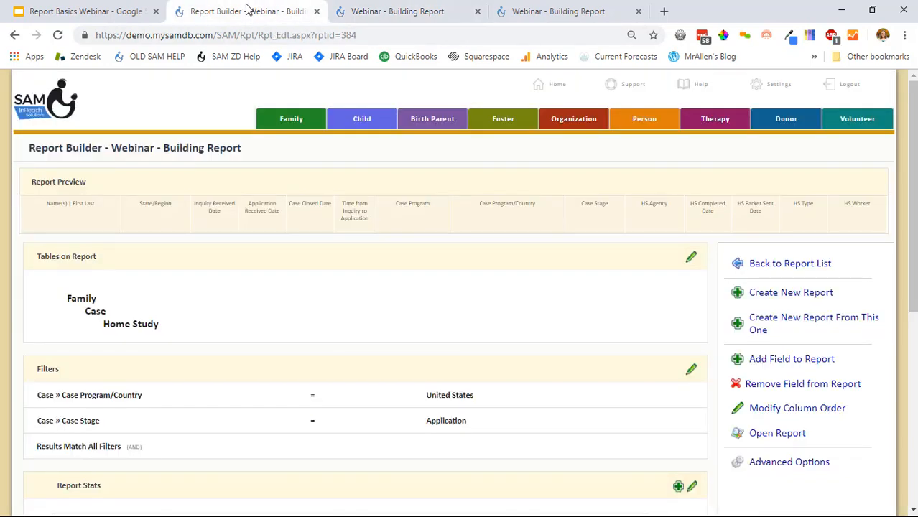
{"action": "left_click", "coordinate": [691, 370]}
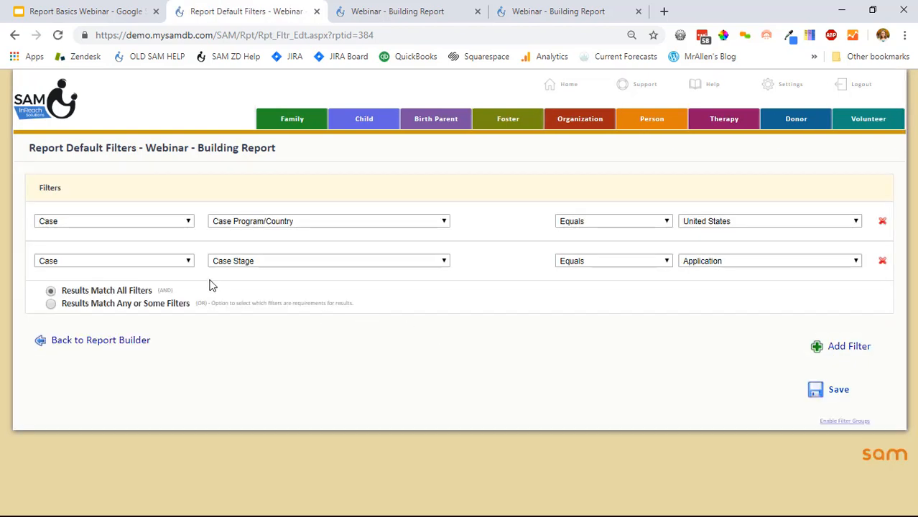
{"action": "left_click", "coordinate": [51, 305]}
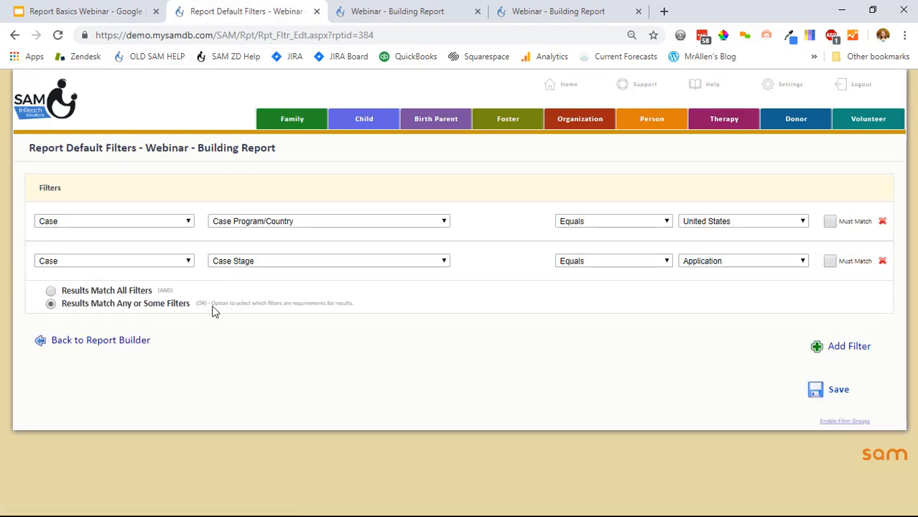
{"action": "left_click", "coordinate": [816, 389]}
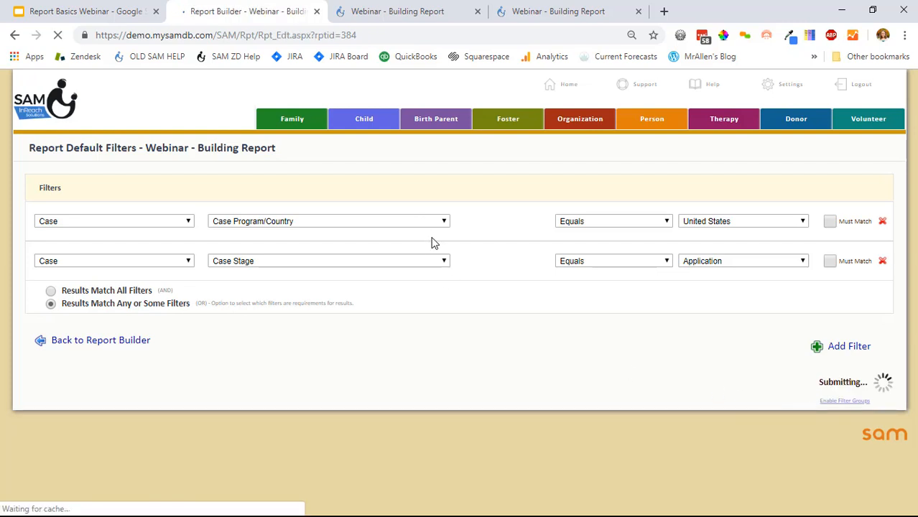
{"action": "left_click", "coordinate": [802, 431]}
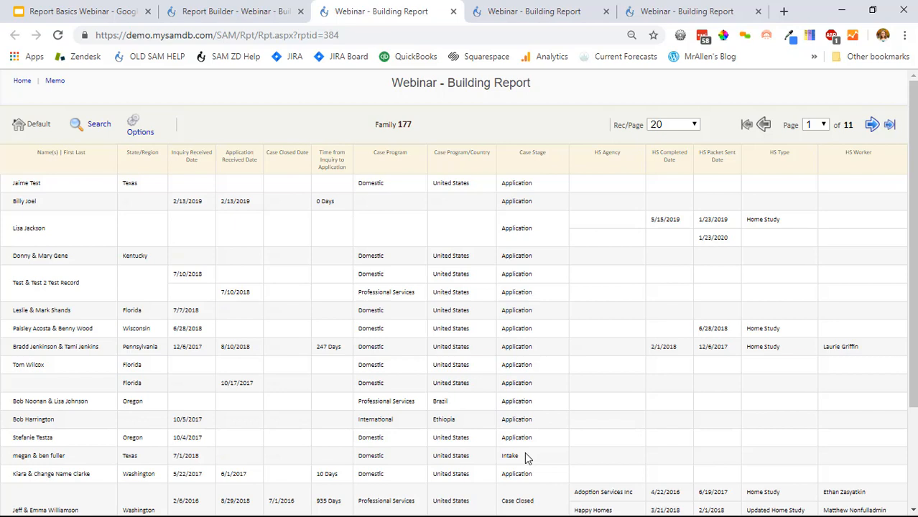
Switch to the Google Slides presentation, show the Report Filters slide full screen, and exit the slideshow
{"action": "left_click", "coordinate": [66, 11]}
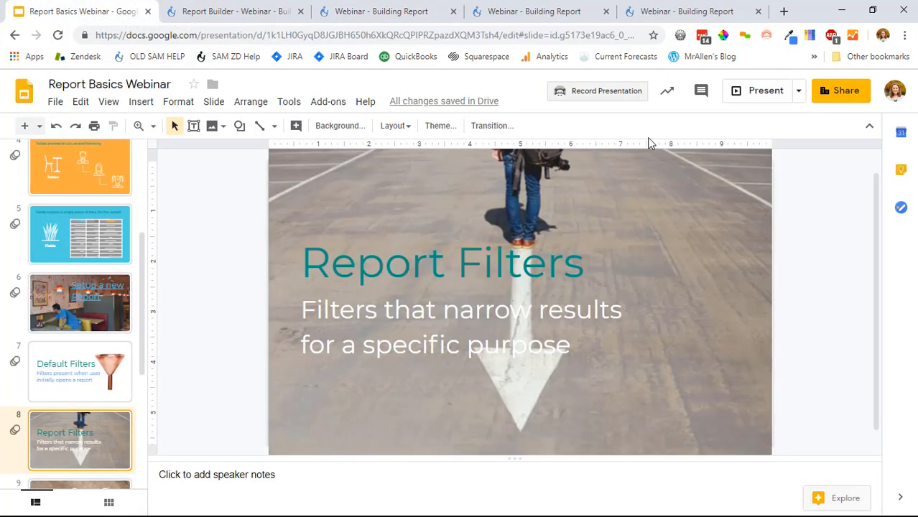
{"action": "left_click", "coordinate": [745, 99]}
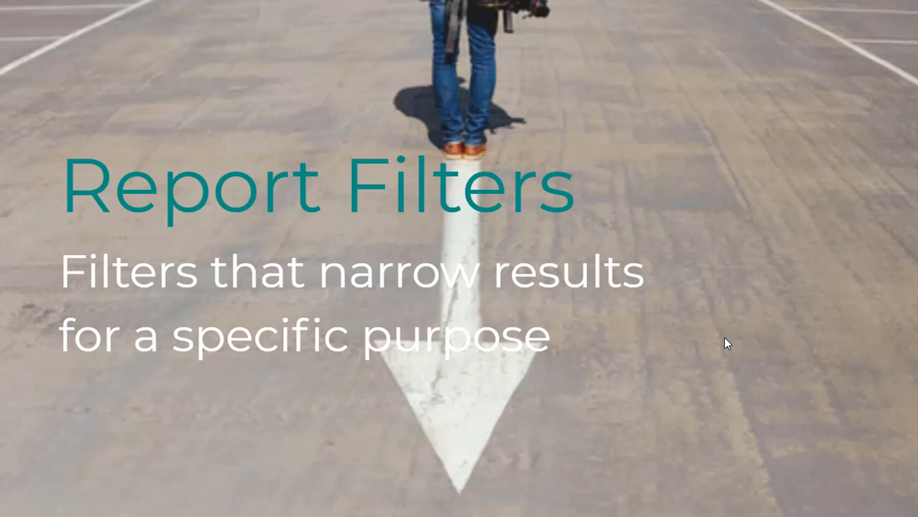
{"action": "key", "text": "Escape"}
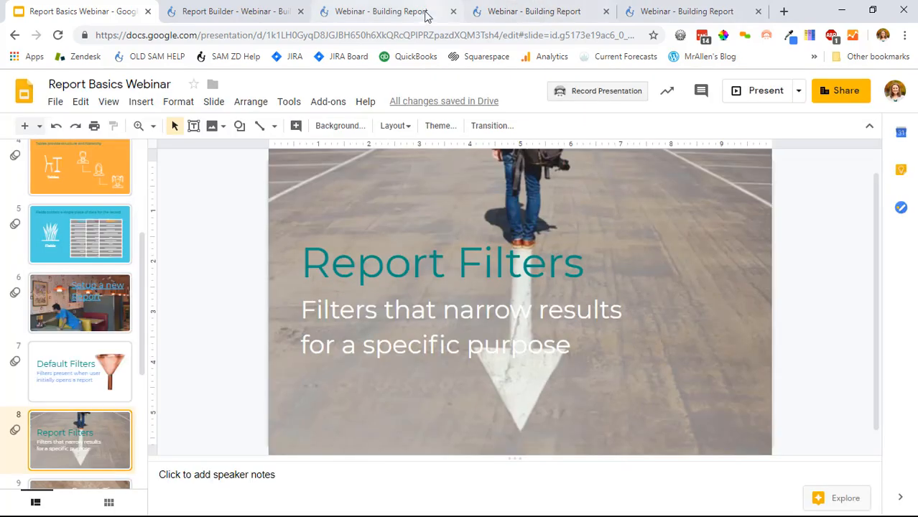
Switch back to the open report and filter it by the Case Program value Professional Services
{"action": "left_click", "coordinate": [380, 12]}
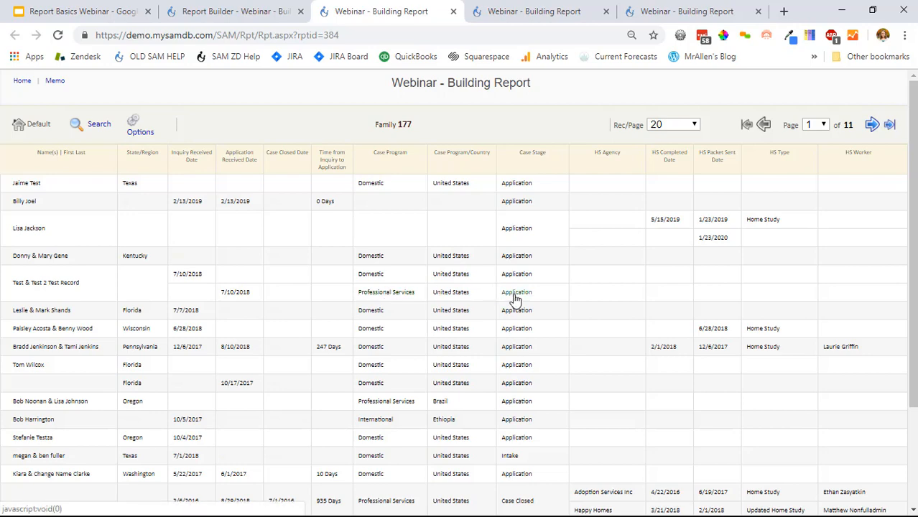
{"action": "left_click", "coordinate": [396, 297]}
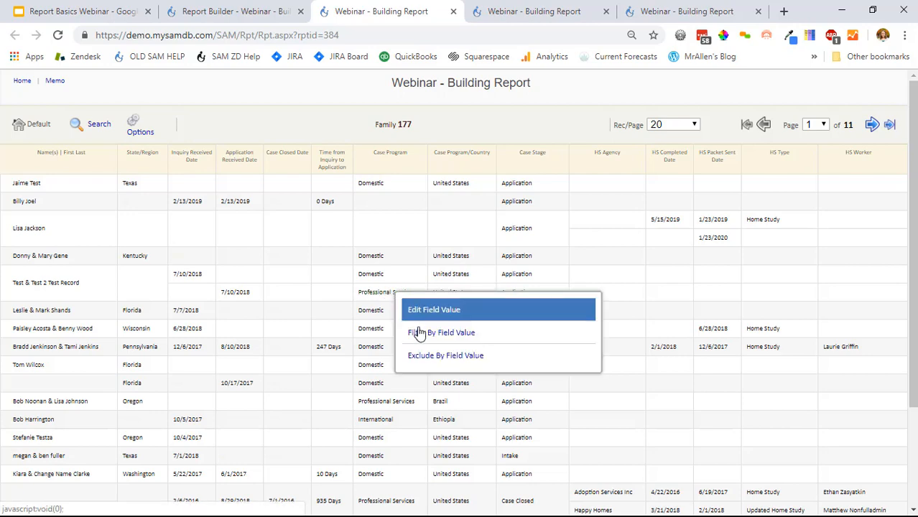
{"action": "left_click", "coordinate": [415, 331]}
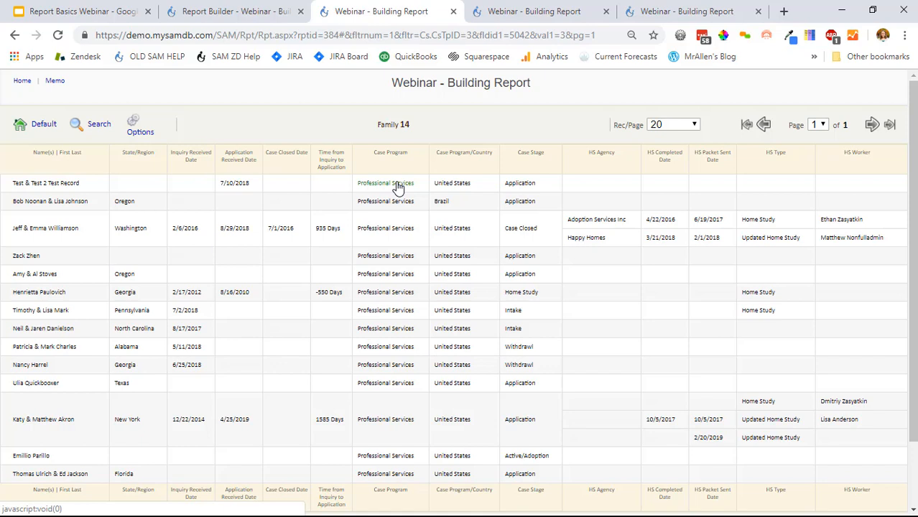
Search the report by the Case Program/Country field for Brazil, keeping the Professional Services filter, and apply the search
{"action": "left_click", "coordinate": [466, 168]}
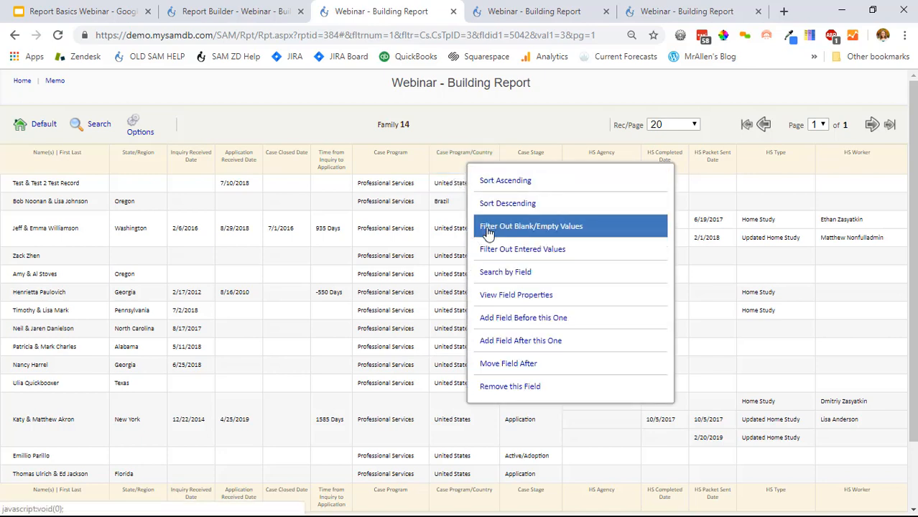
{"action": "left_click", "coordinate": [514, 274]}
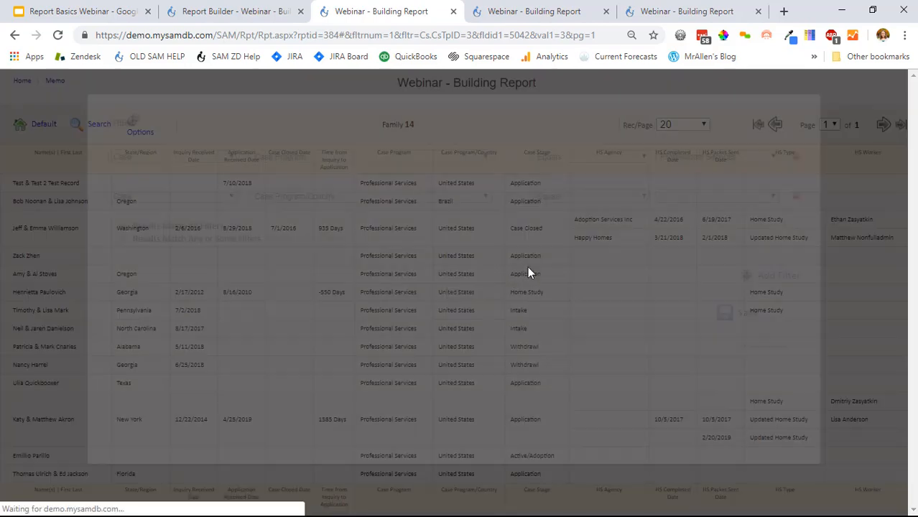
{"action": "left_click", "coordinate": [690, 201]}
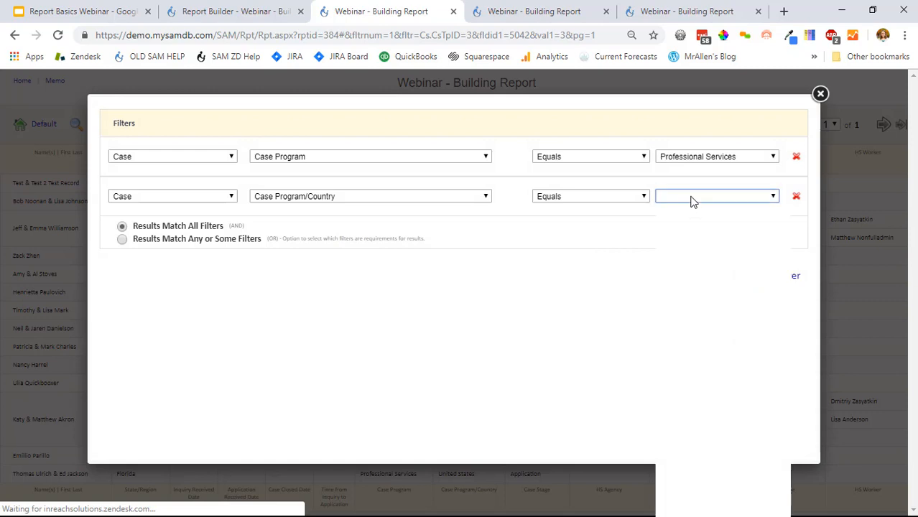
{"action": "left_click", "coordinate": [689, 234]}
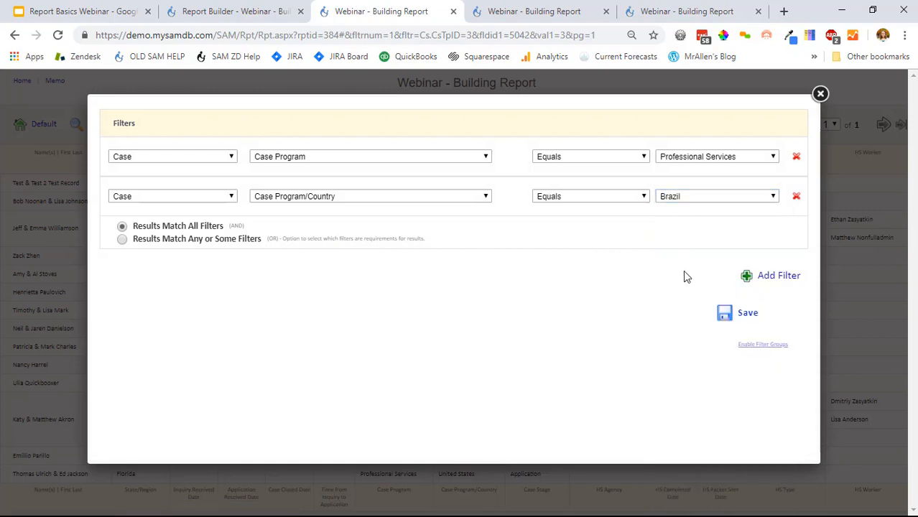
{"action": "left_click", "coordinate": [751, 316]}
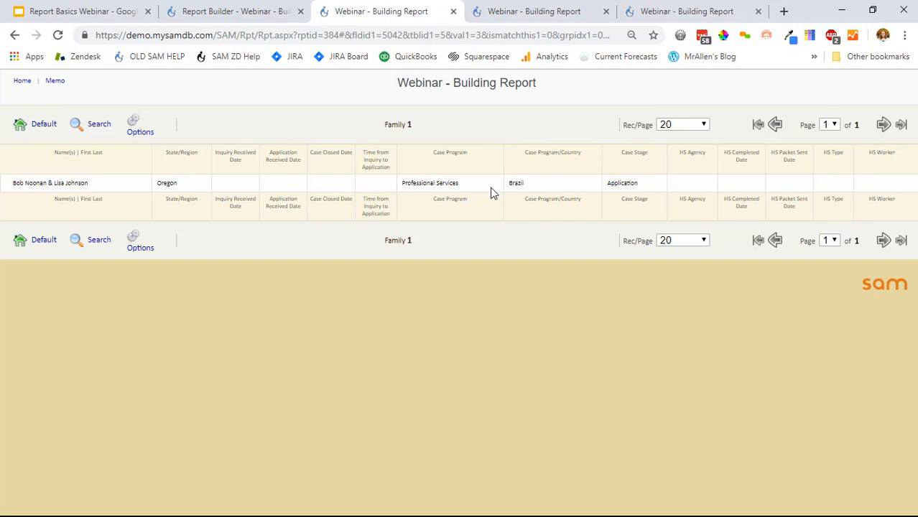
Reset the report to its default filters and close the extra report tabs
{"action": "left_click", "coordinate": [32, 125]}
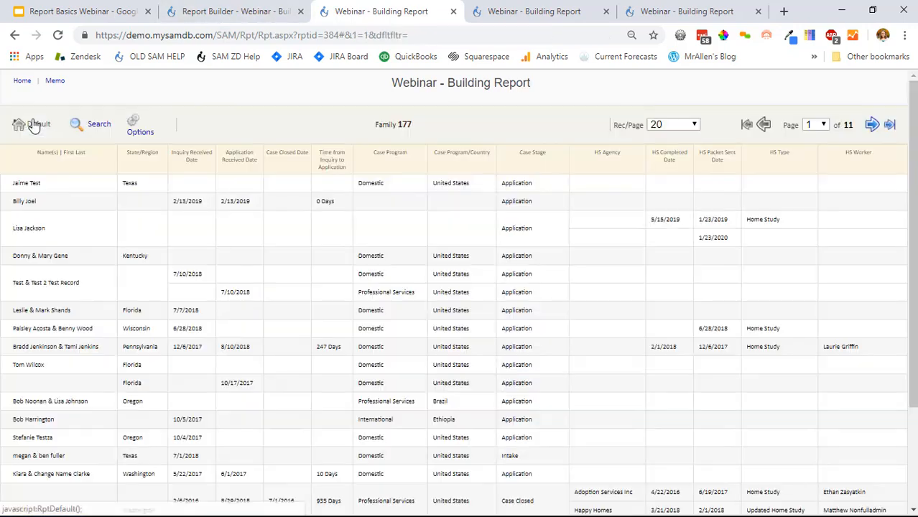
{"action": "right_click", "coordinate": [374, 14]}
{"action": "left_click", "coordinate": [439, 154]}
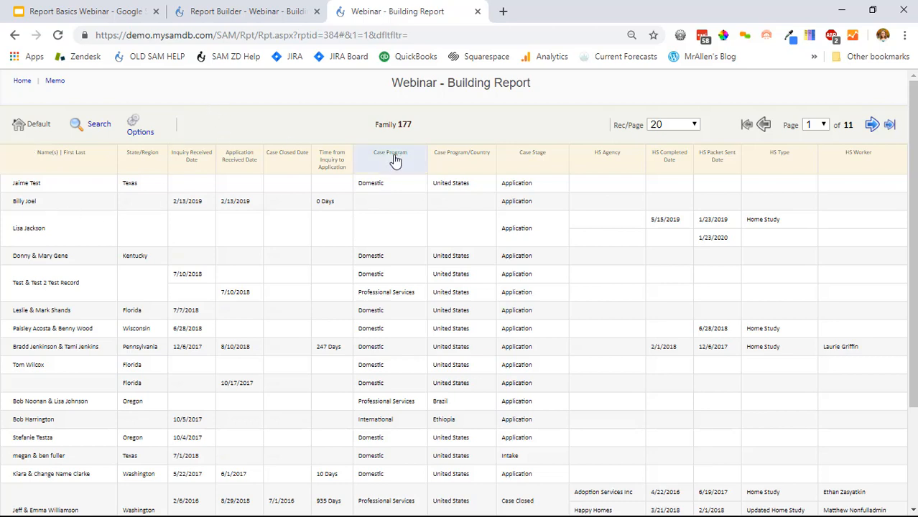
Filter out entered values in the Case Program/Country field and reset the report to its default filters
{"action": "left_click", "coordinate": [473, 175]}
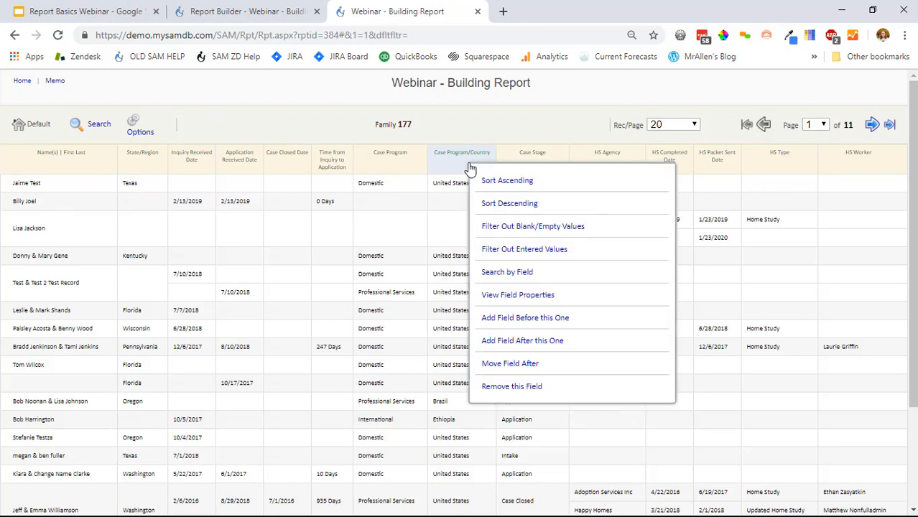
{"action": "left_click", "coordinate": [511, 251]}
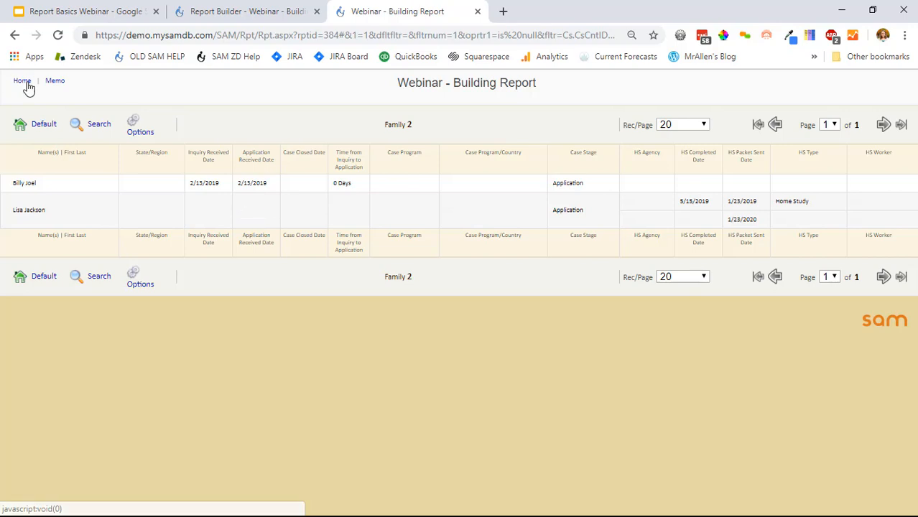
{"action": "left_click", "coordinate": [36, 124]}
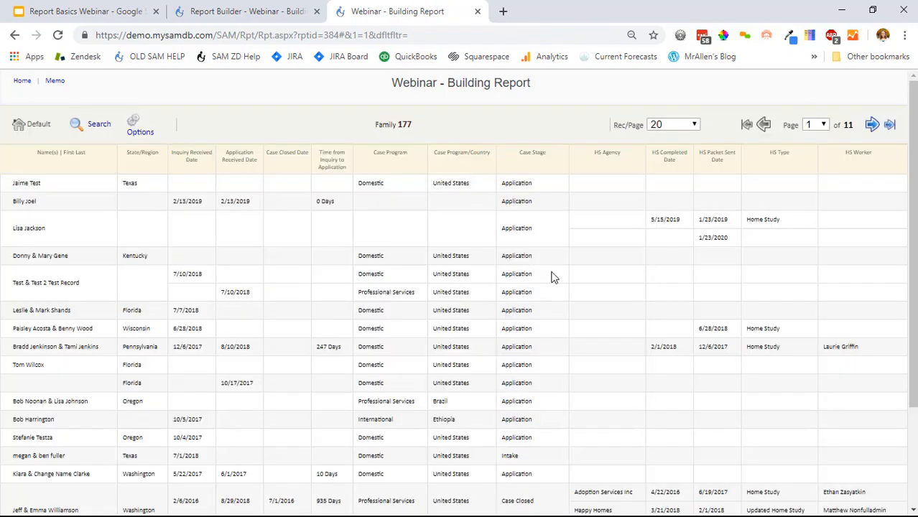
{"action": "left_click", "coordinate": [490, 166]}
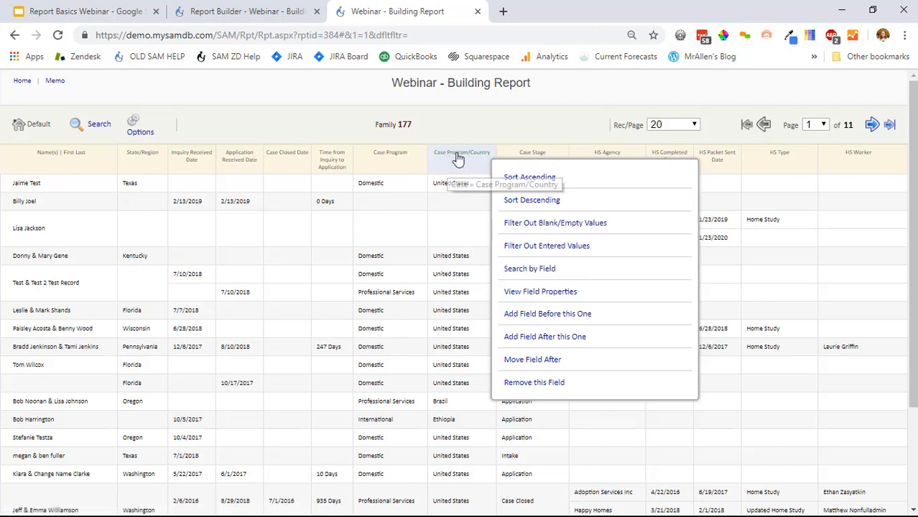
{"action": "left_click", "coordinate": [491, 125]}
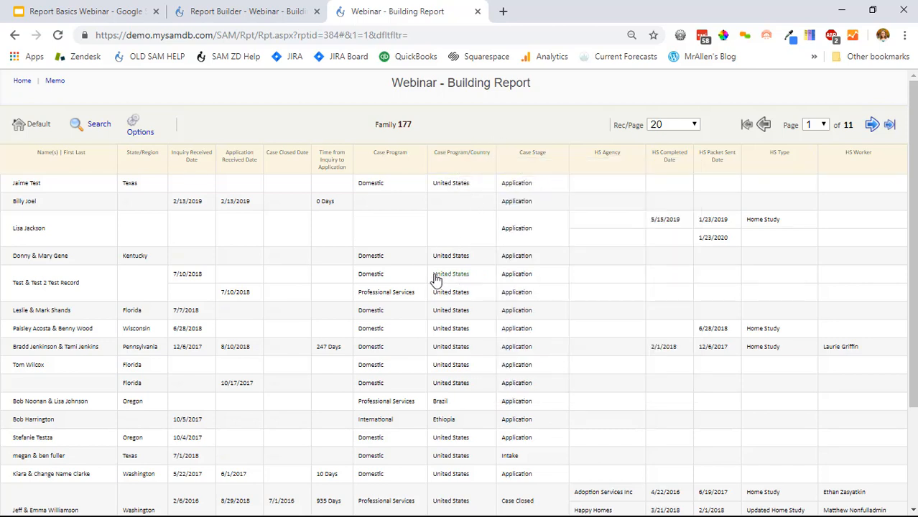
{"action": "left_click", "coordinate": [375, 277]}
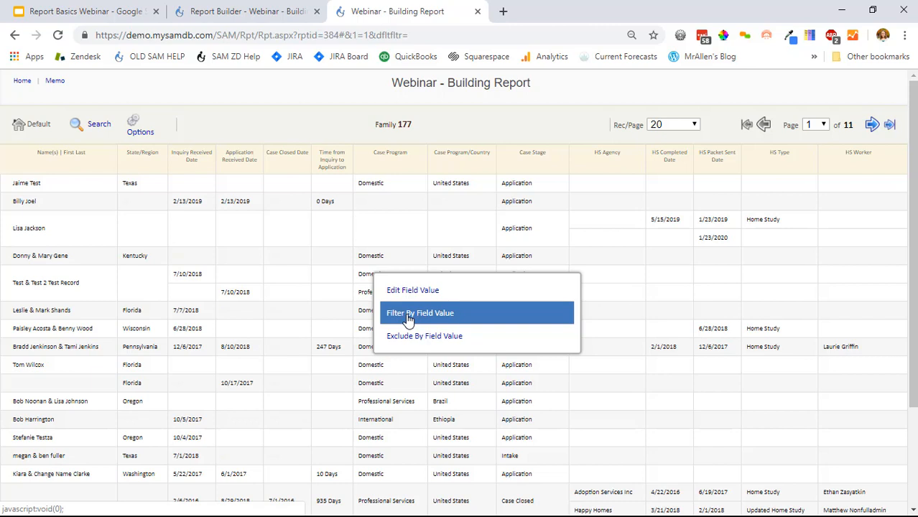
{"action": "left_click", "coordinate": [447, 131]}
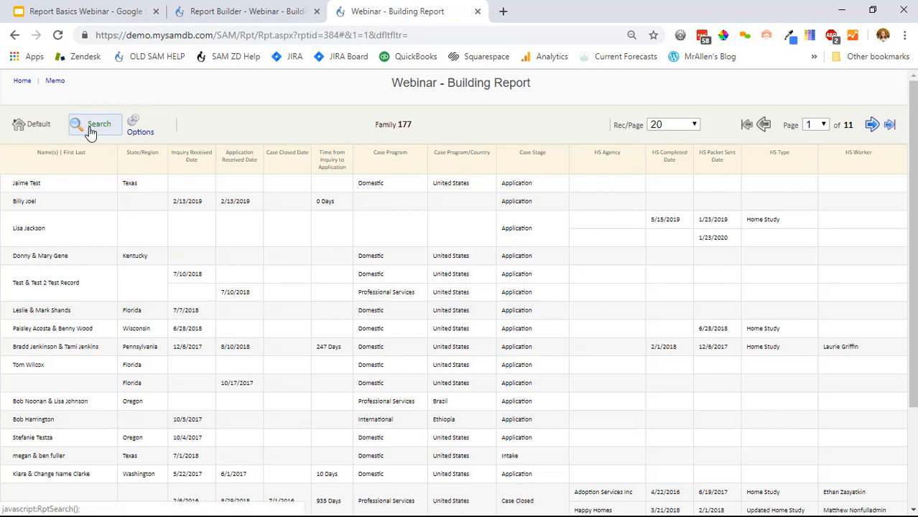
Search the report with a Home Study filter where HS Approved Date Is Not Empty, and apply it
{"action": "left_click", "coordinate": [90, 131]}
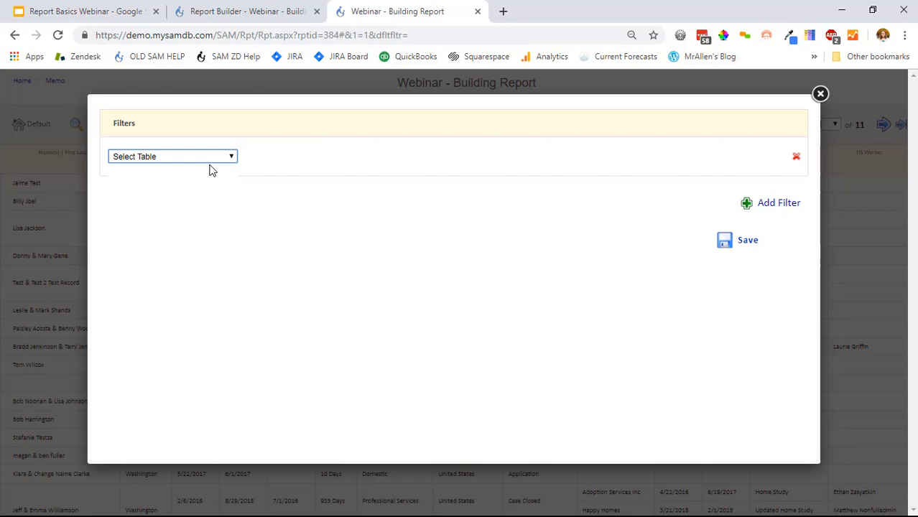
{"action": "left_click", "coordinate": [209, 160]}
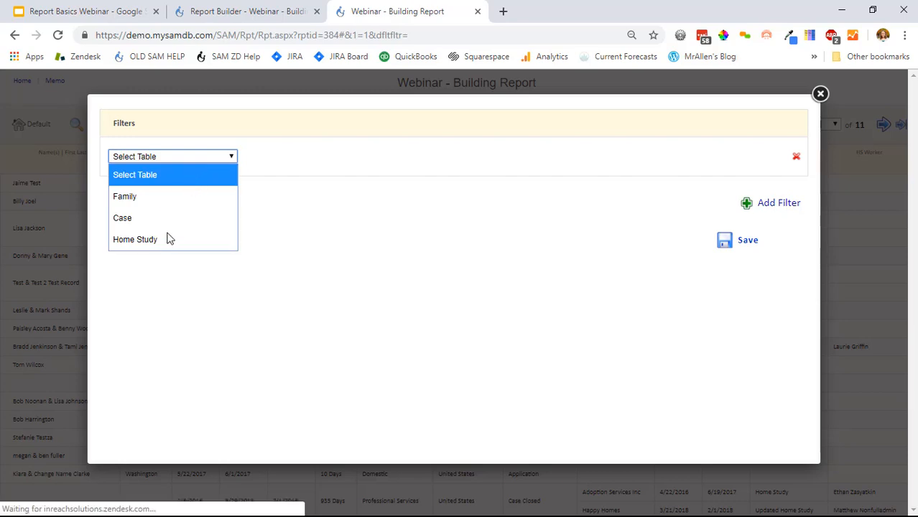
{"action": "left_click", "coordinate": [166, 245]}
{"action": "left_click", "coordinate": [341, 156]}
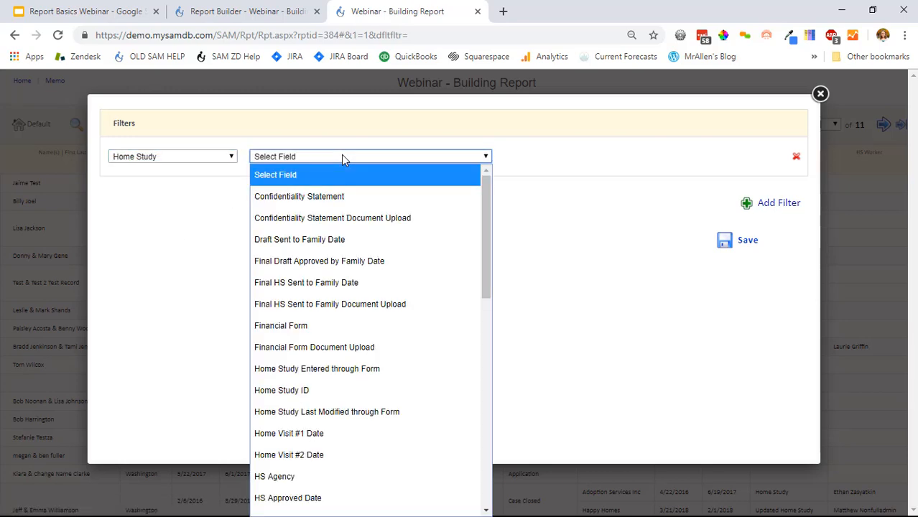
{"action": "left_click", "coordinate": [316, 498]}
{"action": "left_click", "coordinate": [578, 156]}
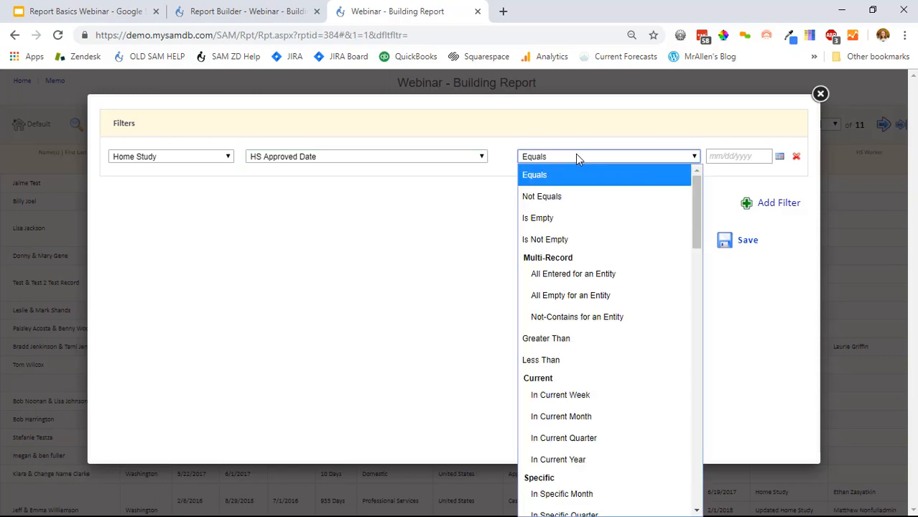
{"action": "left_click", "coordinate": [566, 244]}
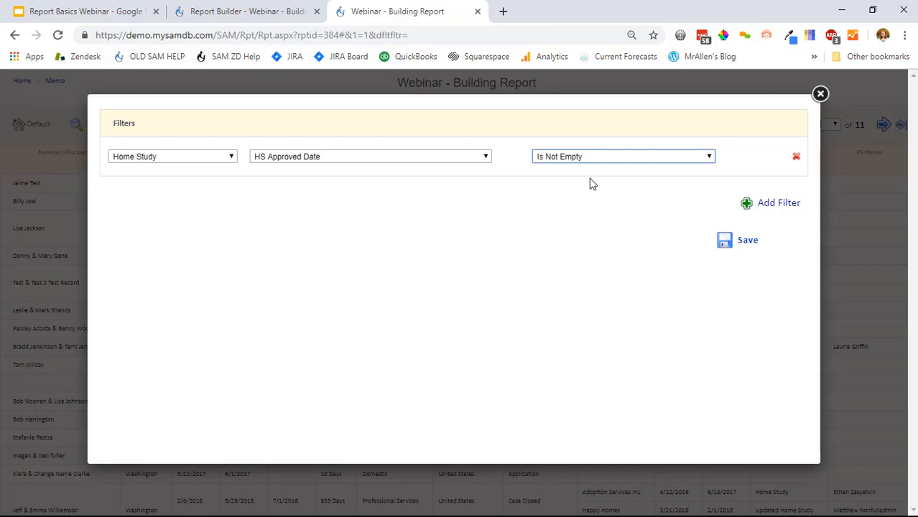
{"action": "left_click", "coordinate": [746, 243]}
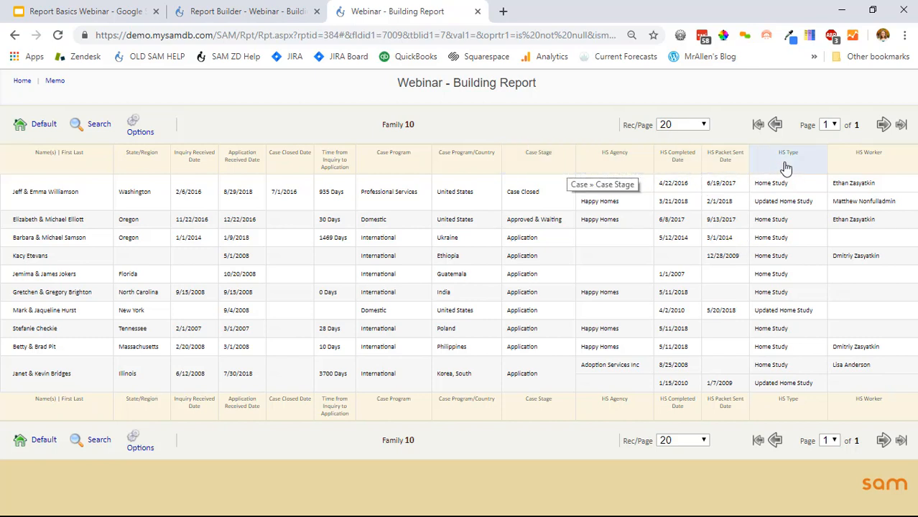
Add the Home Study field HS Approved Date to the report after the HS Worker column
{"action": "left_click", "coordinate": [855, 171]}
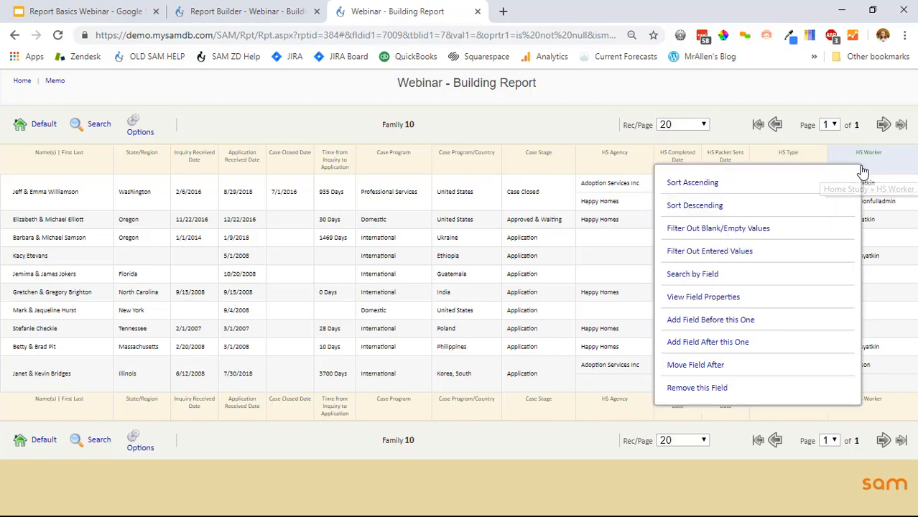
{"action": "left_click", "coordinate": [713, 342]}
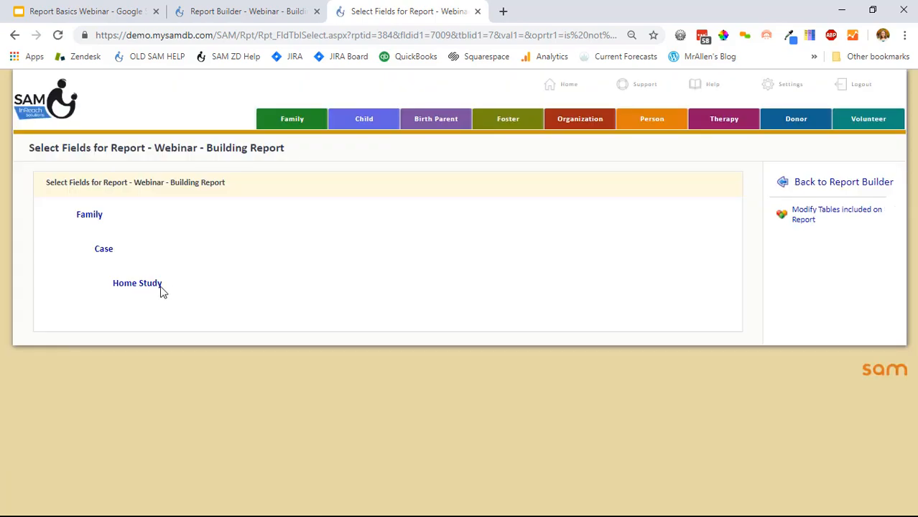
{"action": "left_click", "coordinate": [160, 286]}
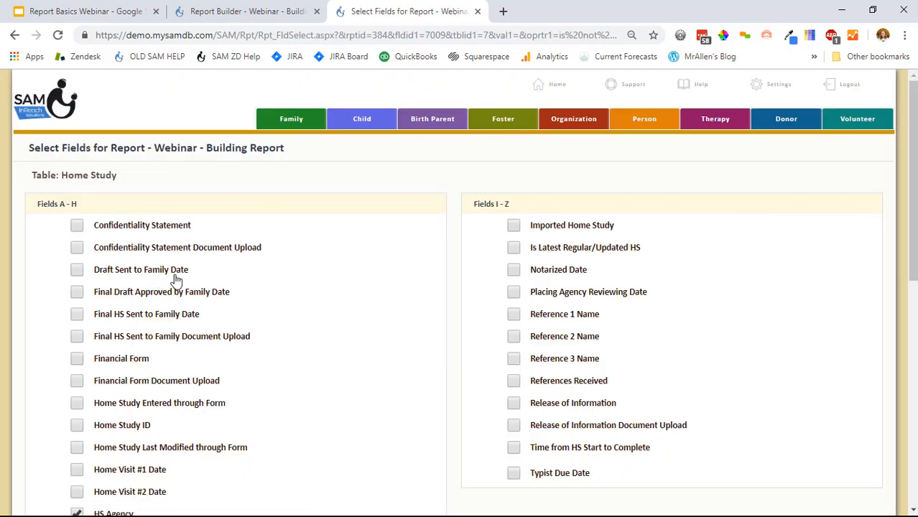
{"action": "scroll", "coordinate": [176, 281], "scroll_direction": "down", "scroll_amount": 3}
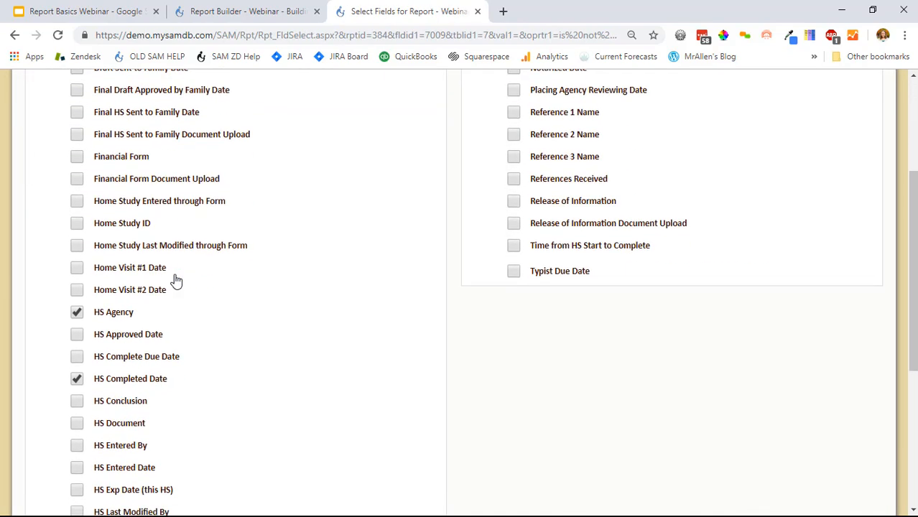
{"action": "left_click", "coordinate": [129, 336]}
{"action": "scroll", "coordinate": [594, 374], "scroll_direction": "down", "scroll_amount": 4}
{"action": "left_click", "coordinate": [815, 453]}
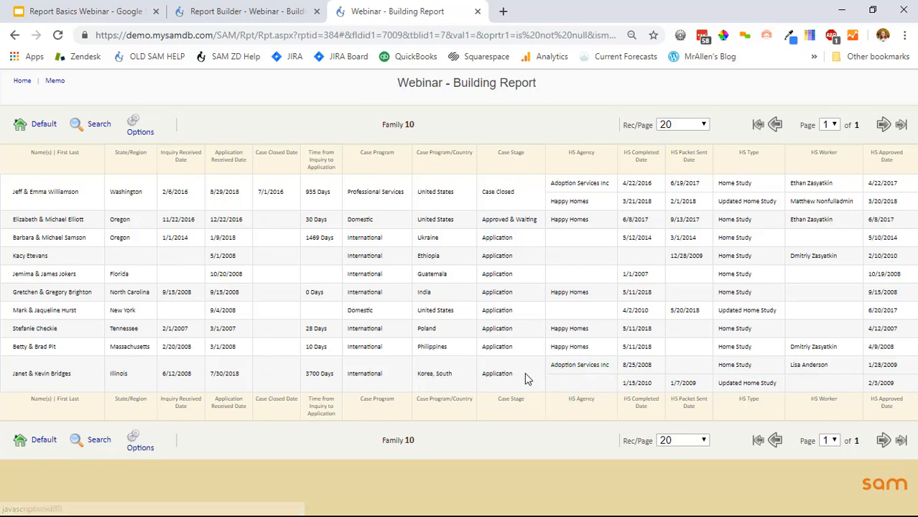
Filter the report to only the last listed family's entity, and leave the report for the home page
{"action": "left_click", "coordinate": [49, 375]}
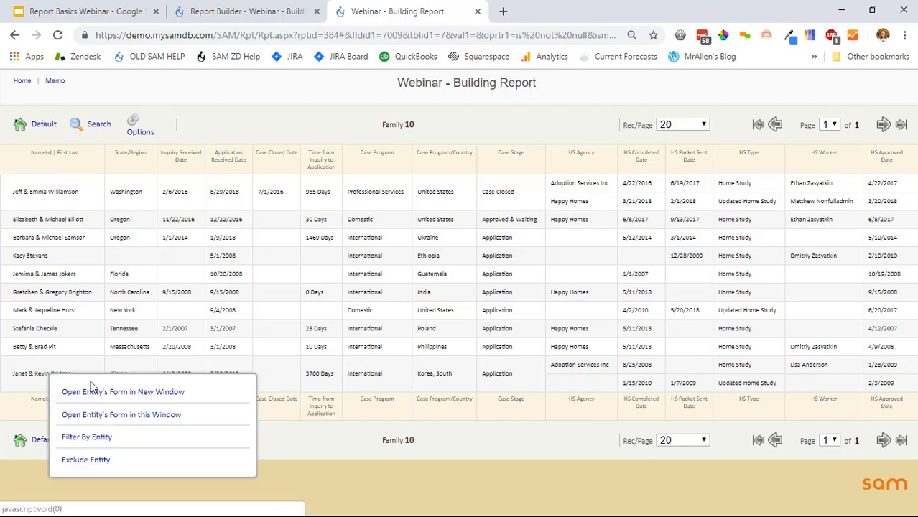
{"action": "left_click", "coordinate": [92, 436]}
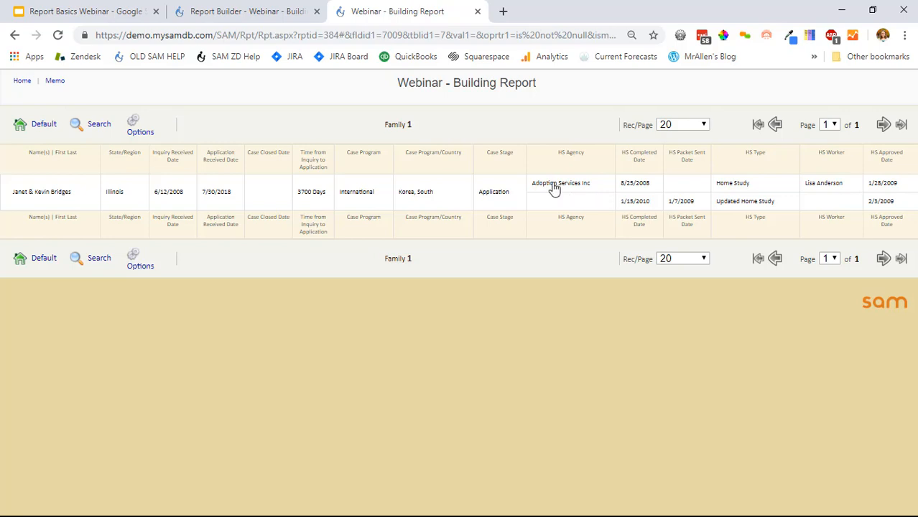
{"action": "left_click", "coordinate": [22, 84]}
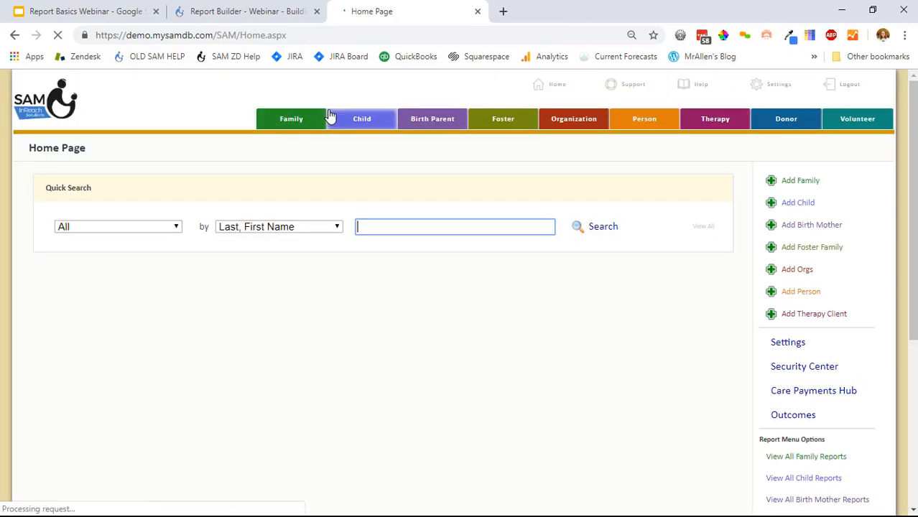
Switch to the Google Slides presentation, start the slideshow from Report Filters, and advance to the Report Tips slide
{"action": "left_click", "coordinate": [144, 9]}
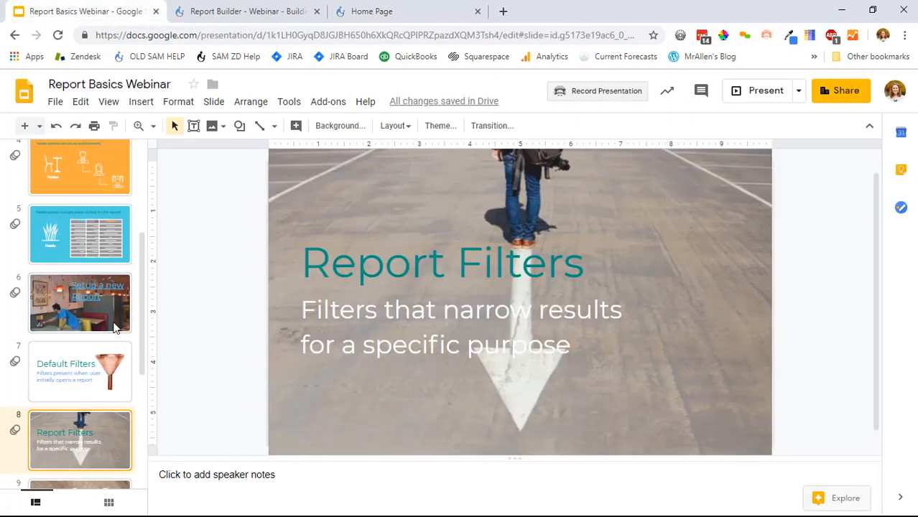
{"action": "left_click", "coordinate": [750, 93]}
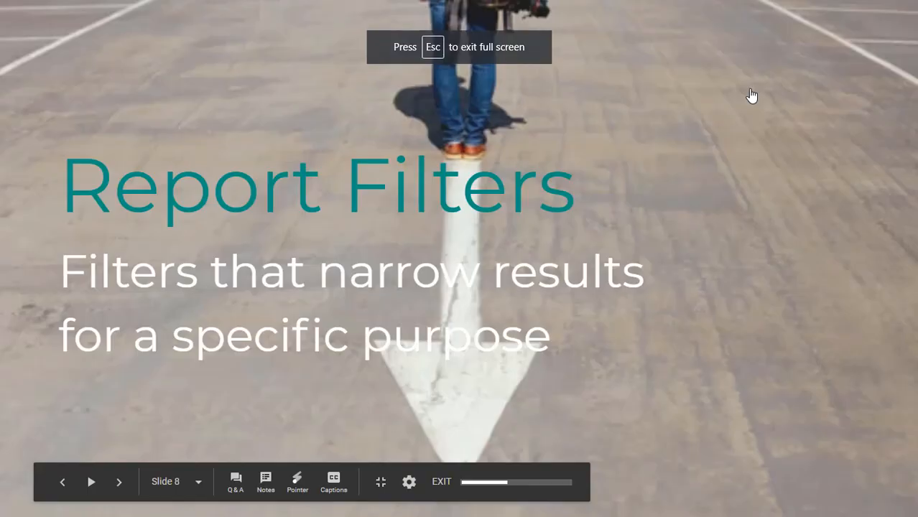
{"action": "left_click", "coordinate": [751, 96]}
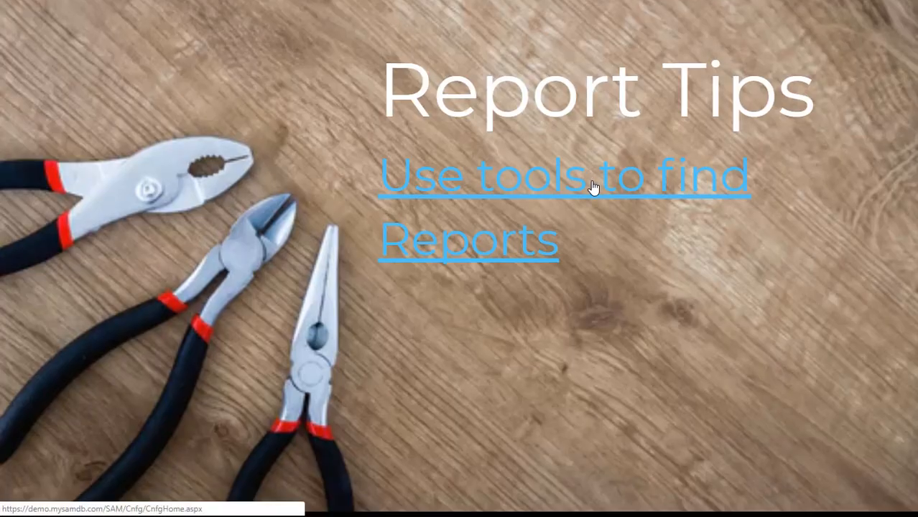
Follow the slide's "Use tools to find Reports" link to the SAM settings and open the Report Builder
{"action": "left_click", "coordinate": [595, 185]}
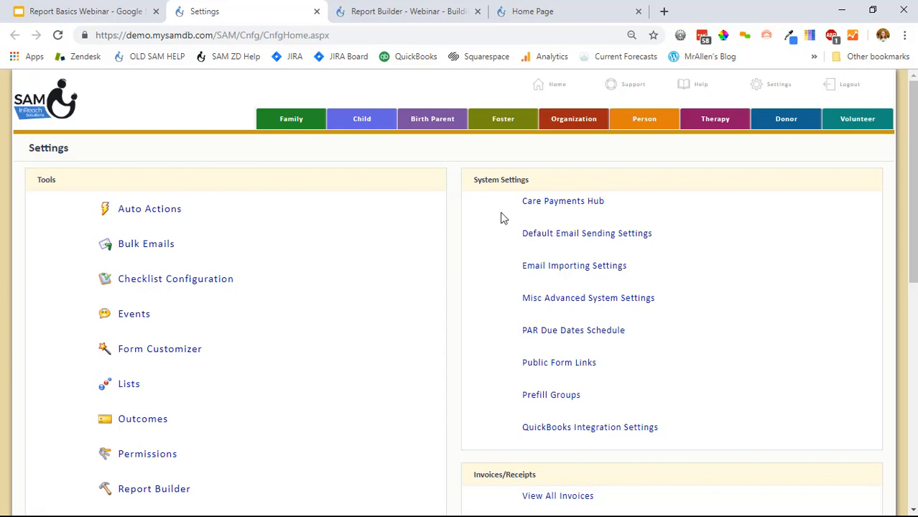
{"action": "scroll", "coordinate": [260, 324], "scroll_direction": "down", "scroll_amount": 2}
{"action": "left_click", "coordinate": [181, 360]}
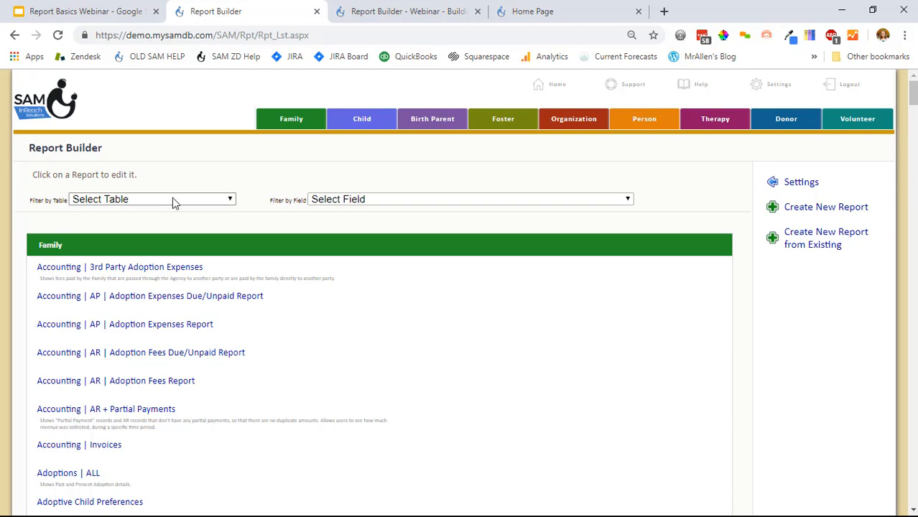
Filter the report list by table Family » Adoption and field Adoption Status, and open the Family Adoptions in Current Year report
{"action": "left_click", "coordinate": [172, 199]}
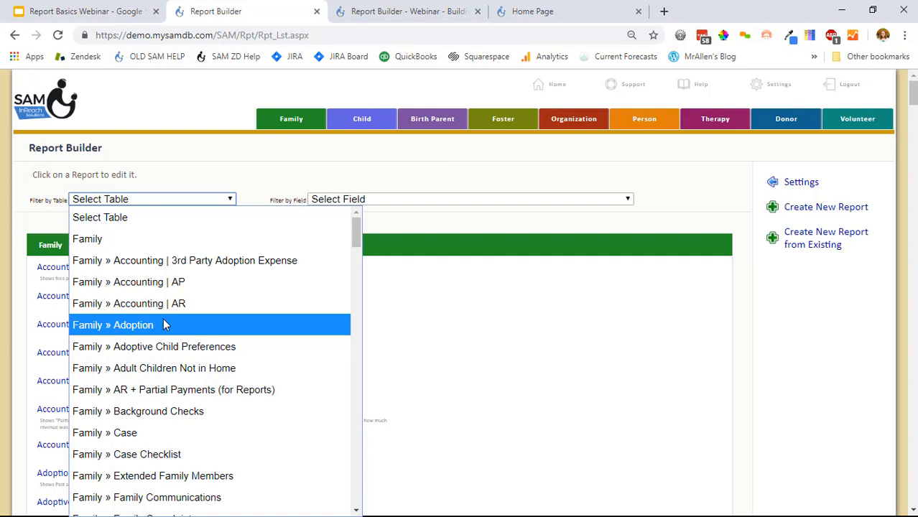
{"action": "left_click", "coordinate": [104, 325]}
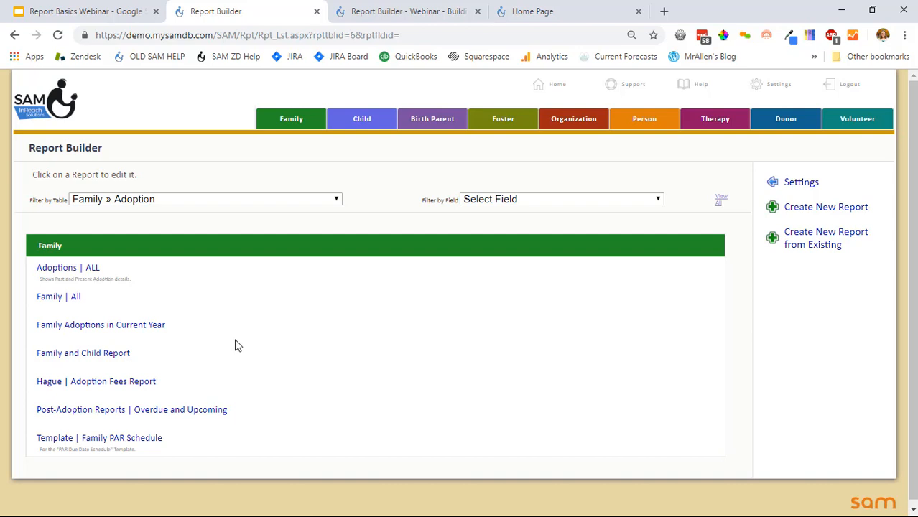
{"action": "left_click", "coordinate": [496, 200]}
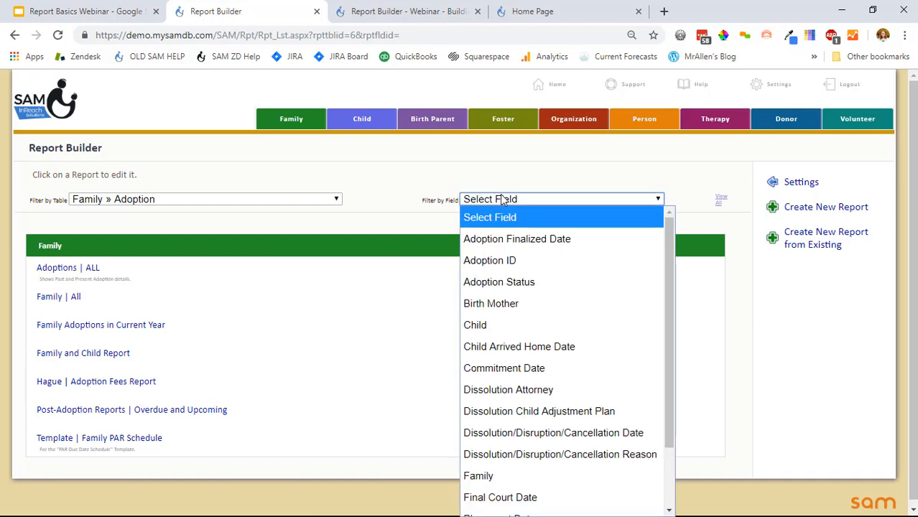
{"action": "left_click", "coordinate": [499, 282]}
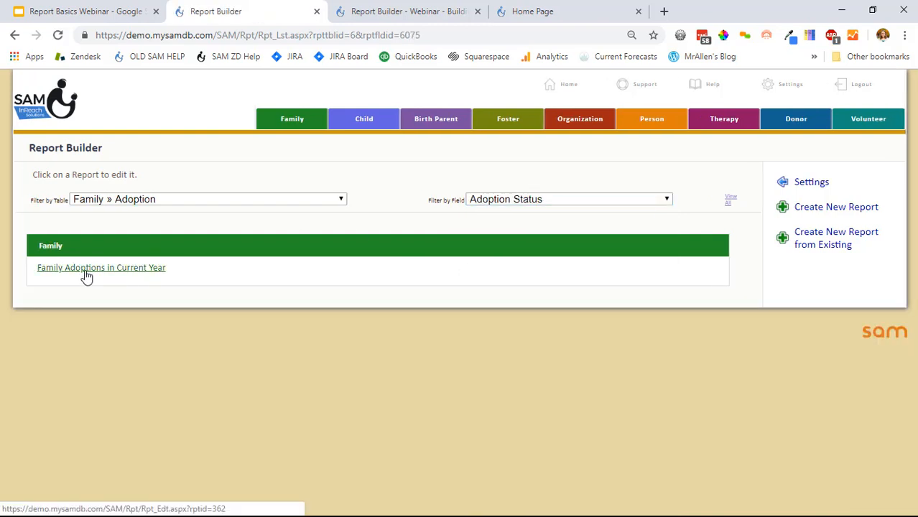
{"action": "left_click", "coordinate": [84, 271]}
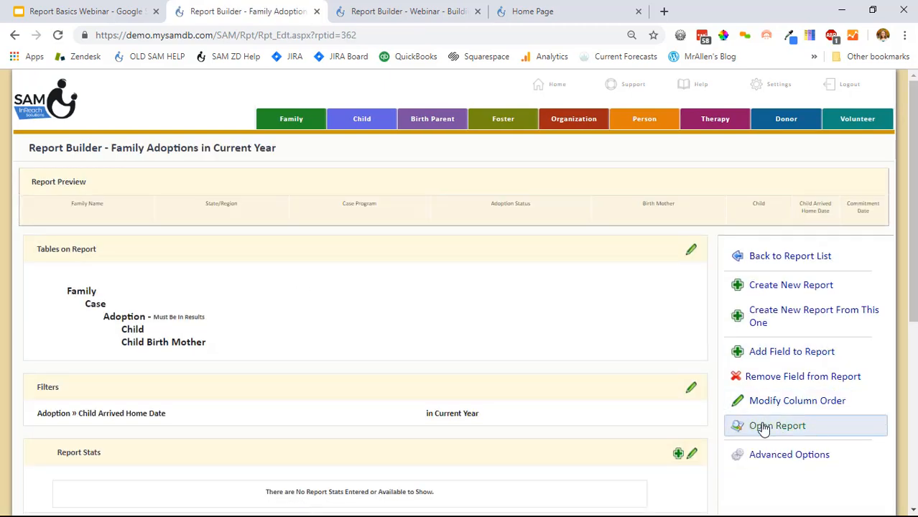
{"action": "left_click", "coordinate": [762, 427]}
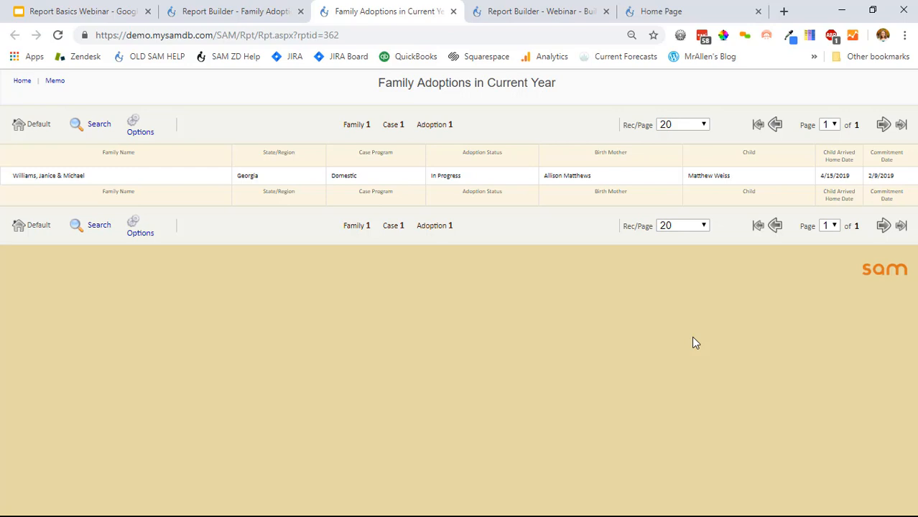
View the Case Program field's properties and examine where the field is used in reports, auto actions, checklists and templates
{"action": "left_click", "coordinate": [409, 159]}
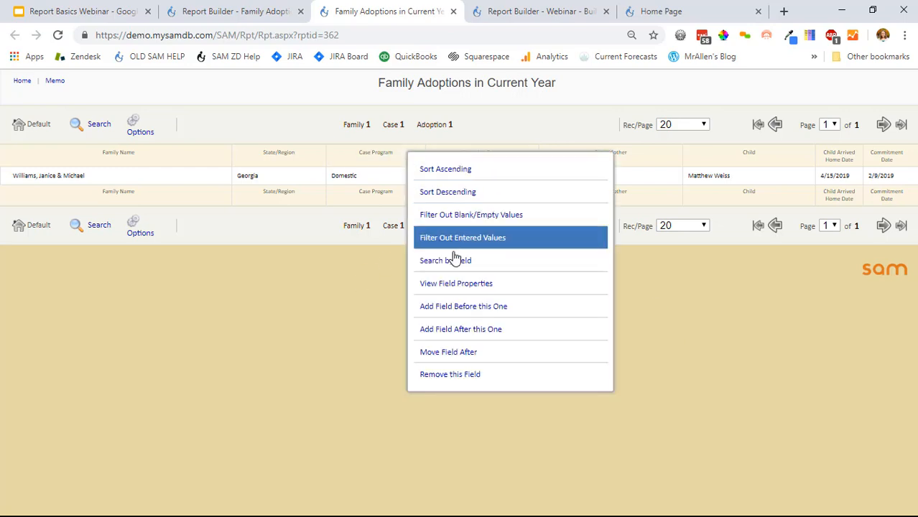
{"action": "left_click", "coordinate": [480, 286]}
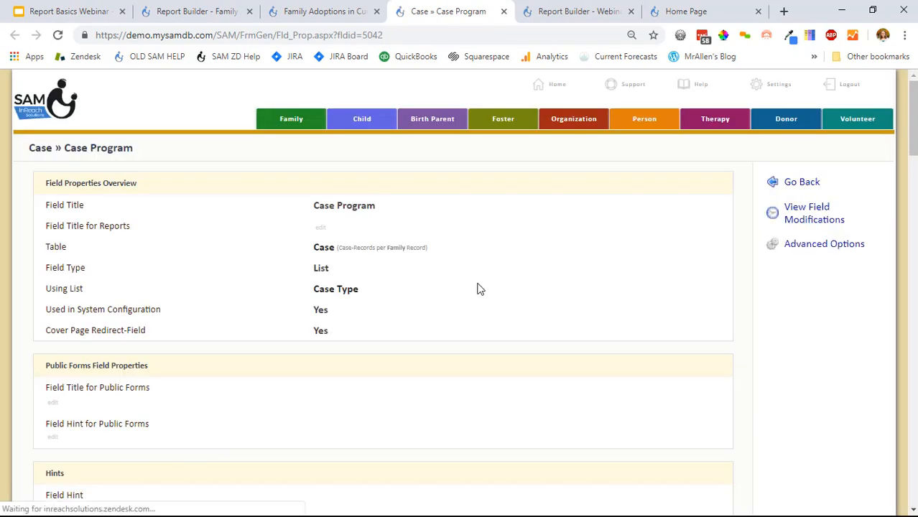
{"action": "scroll", "coordinate": [480, 289], "scroll_direction": "down", "scroll_amount": 15}
{"action": "scroll", "coordinate": [471, 285], "scroll_direction": "up", "scroll_amount": 4}
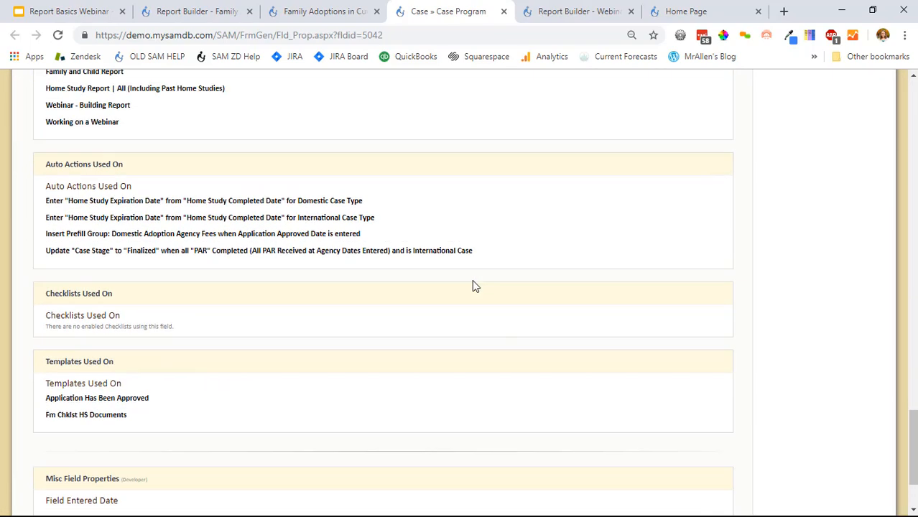
Highlight the Reports Used On heading in the Case Program field's properties and open the Family | All report listed there
{"action": "scroll", "coordinate": [473, 286], "scroll_direction": "up", "scroll_amount": 2}
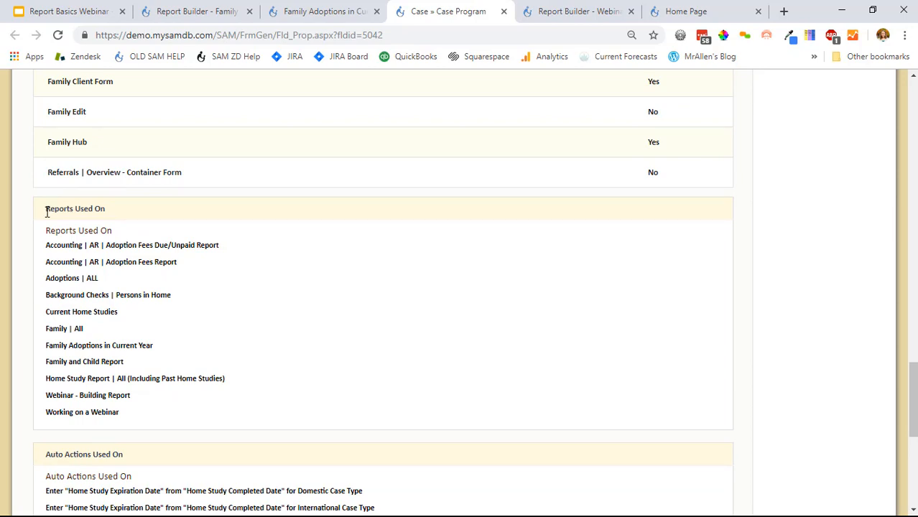
{"action": "left_click_drag", "start_coordinate": [44, 209], "coordinate": [157, 215]}
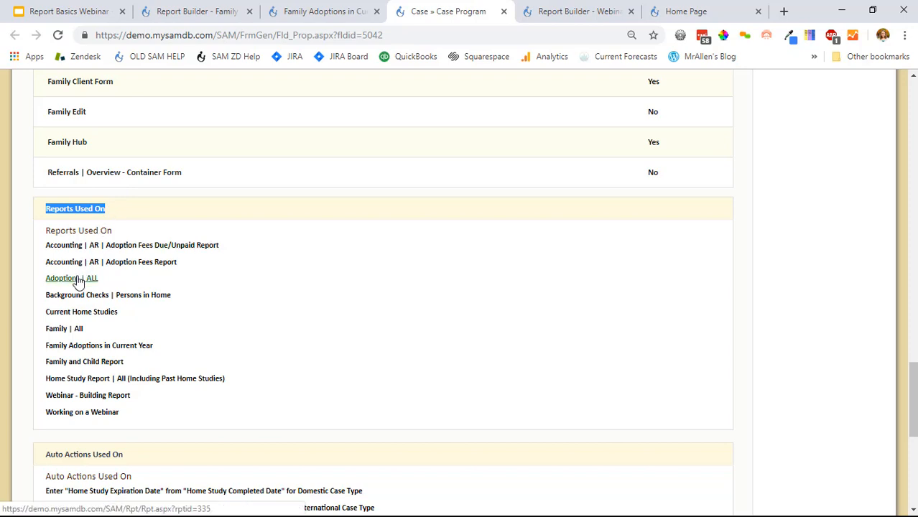
{"action": "left_click", "coordinate": [77, 330]}
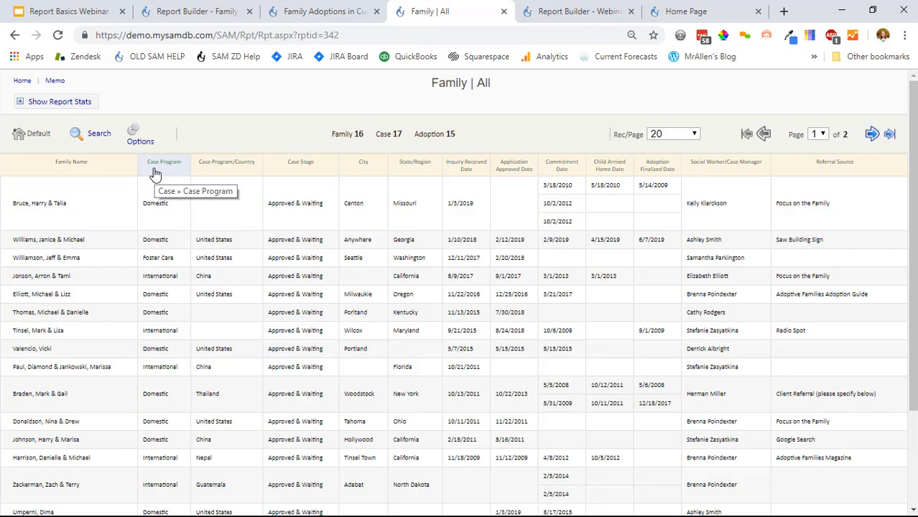
Switch back to the Google Slides presentation in full screen and advance to the "Keep your site organized" Report Tips slide
{"action": "left_click", "coordinate": [56, 10]}
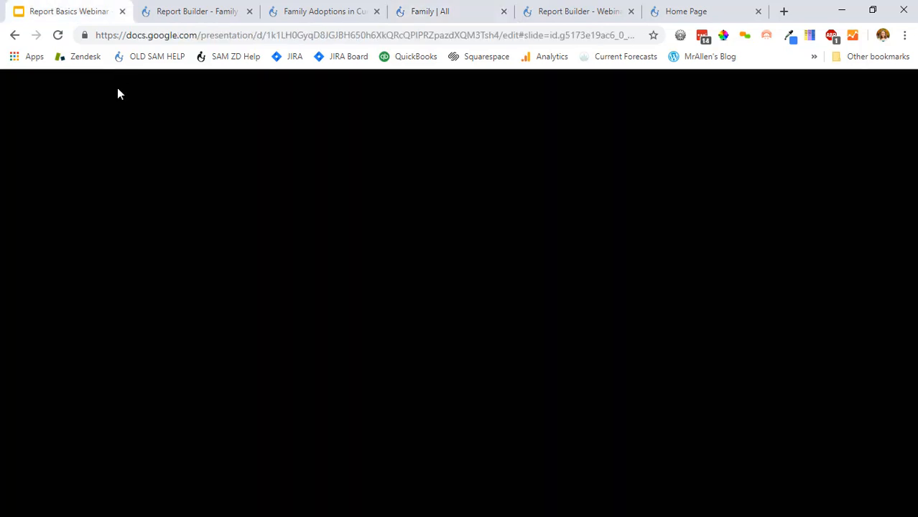
{"action": "key", "text": "F11"}
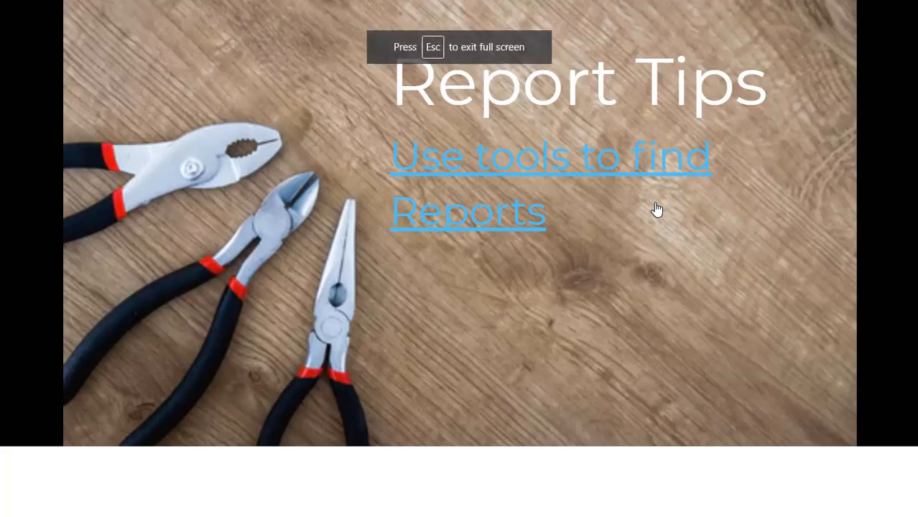
{"action": "key", "text": "Right"}
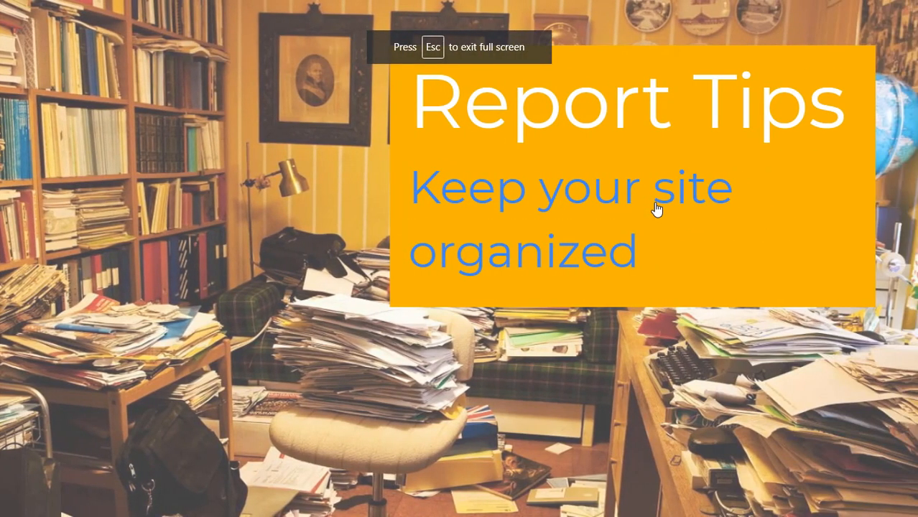